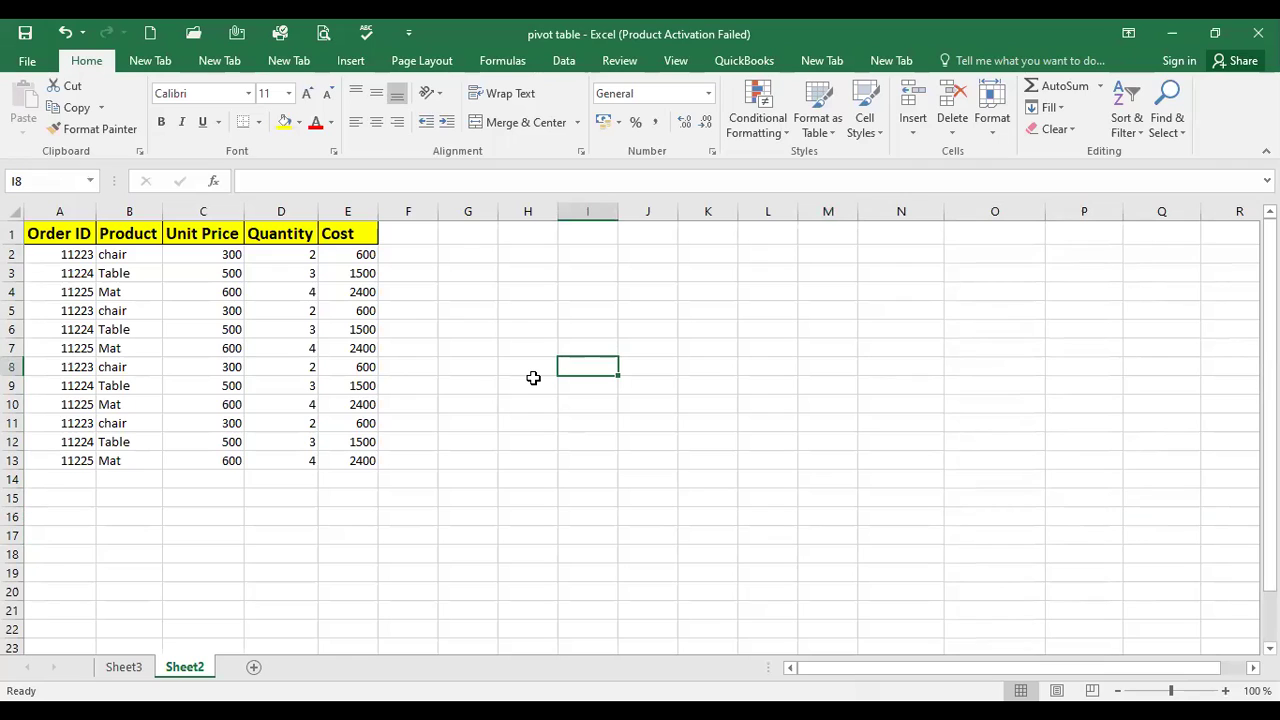
# Create a PivotTable from Sheet2!$A$1:$E$13, placed on the existing worksheet at cell N5.
pyautogui.click(508, 480)
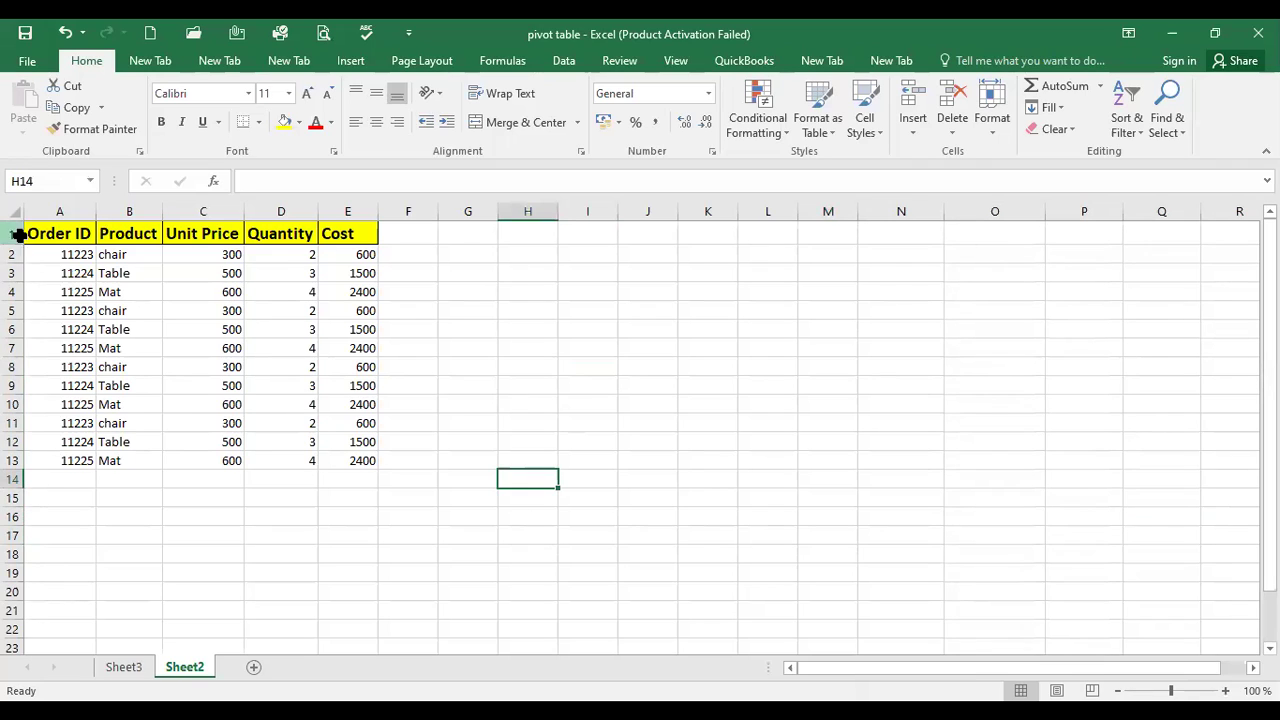
pyautogui.moveTo(42, 258); pyautogui.dragTo(353, 453)
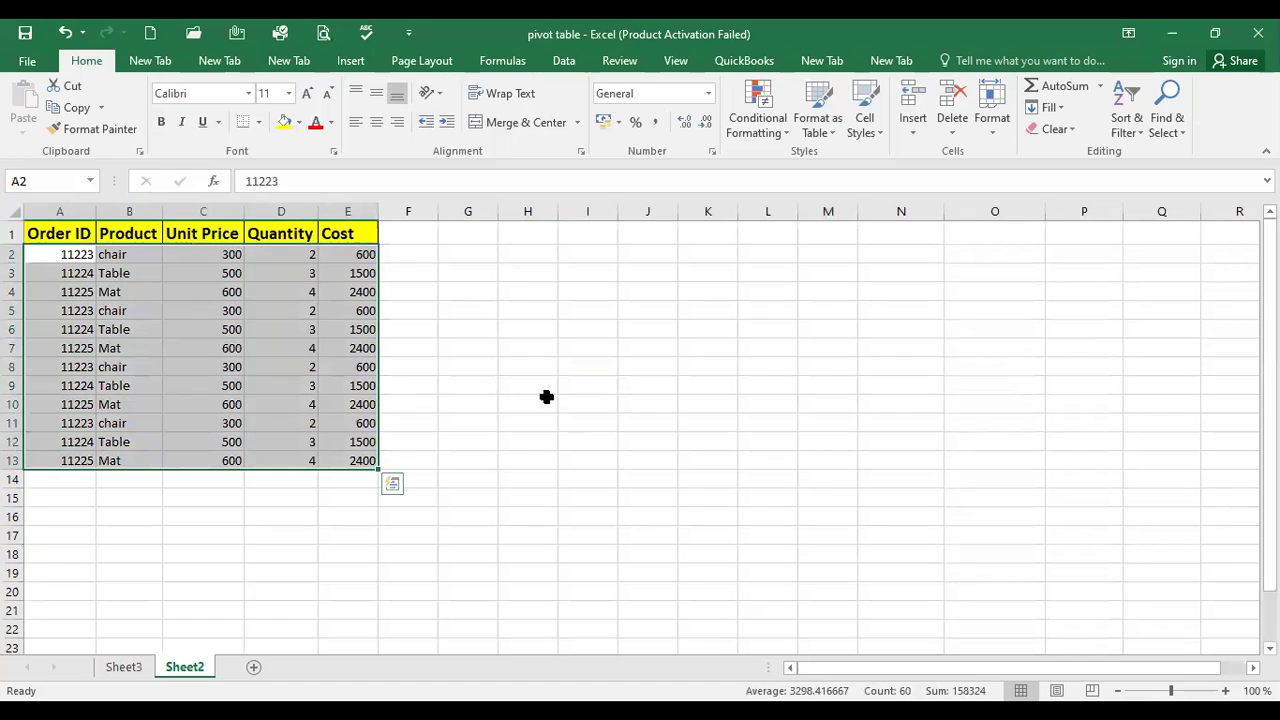
pyautogui.click(355, 62)
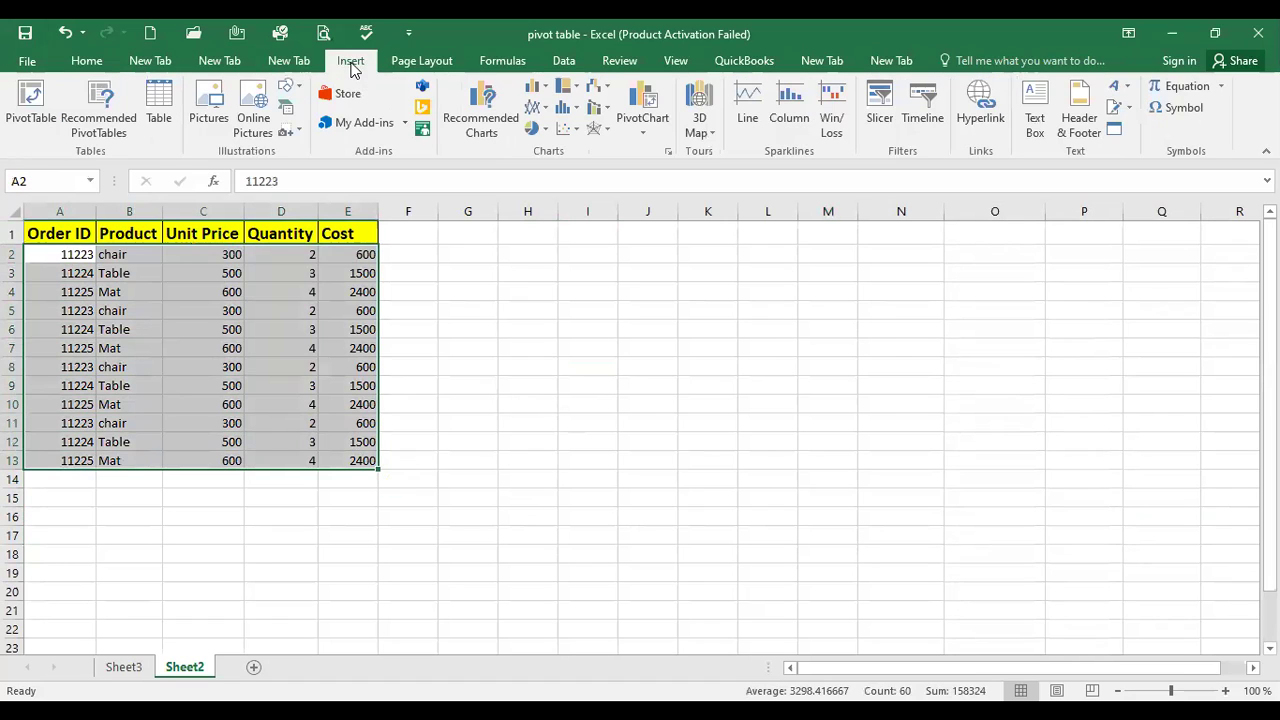
pyautogui.click(30, 105)
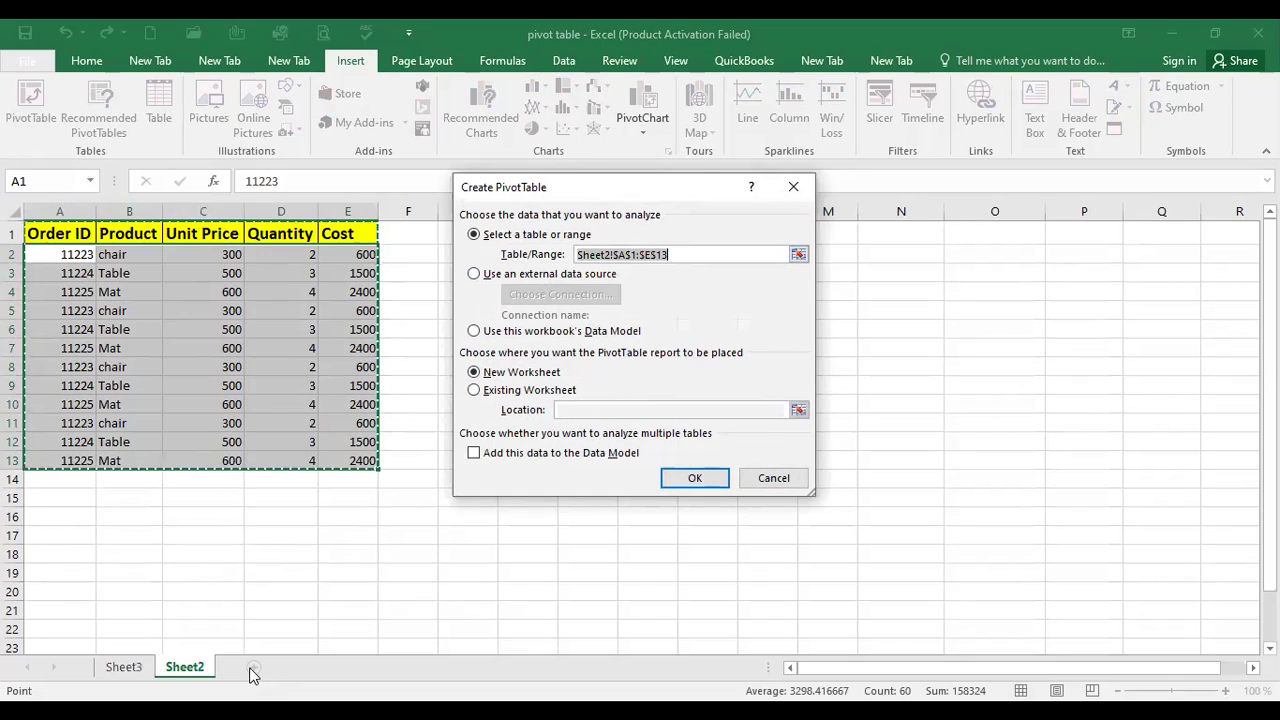
pyautogui.click(497, 391)
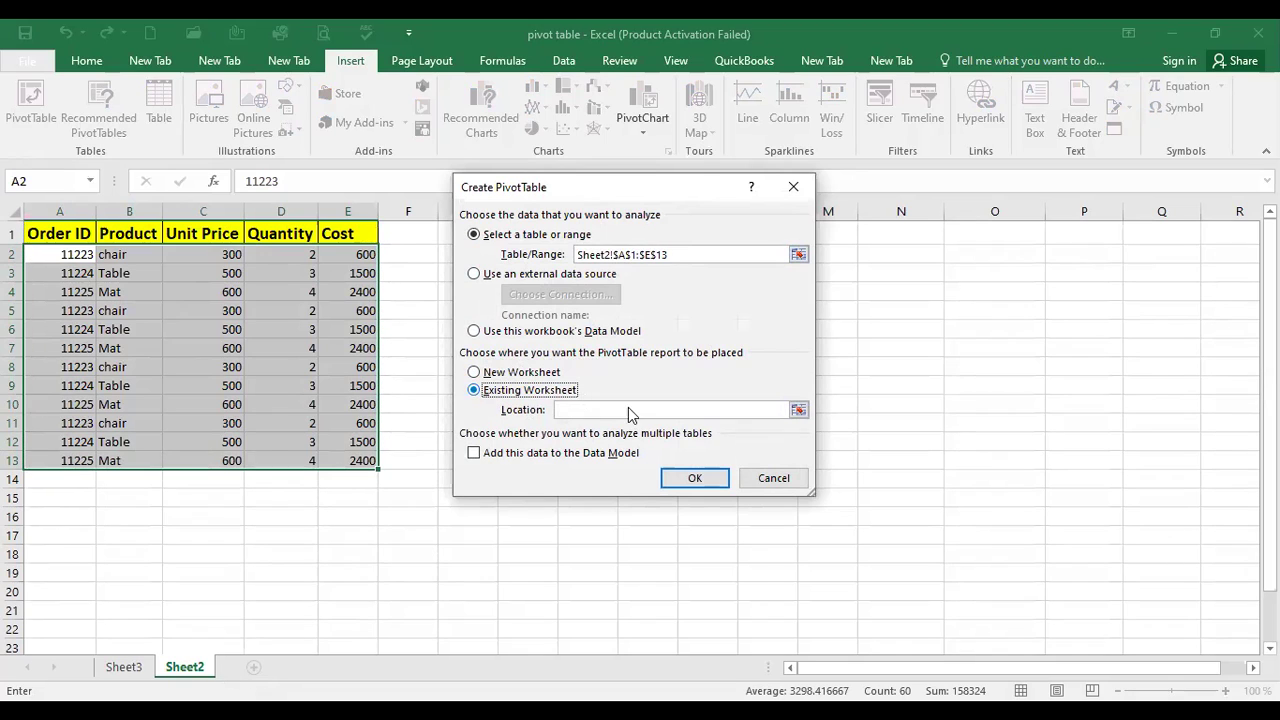
pyautogui.click(904, 311)
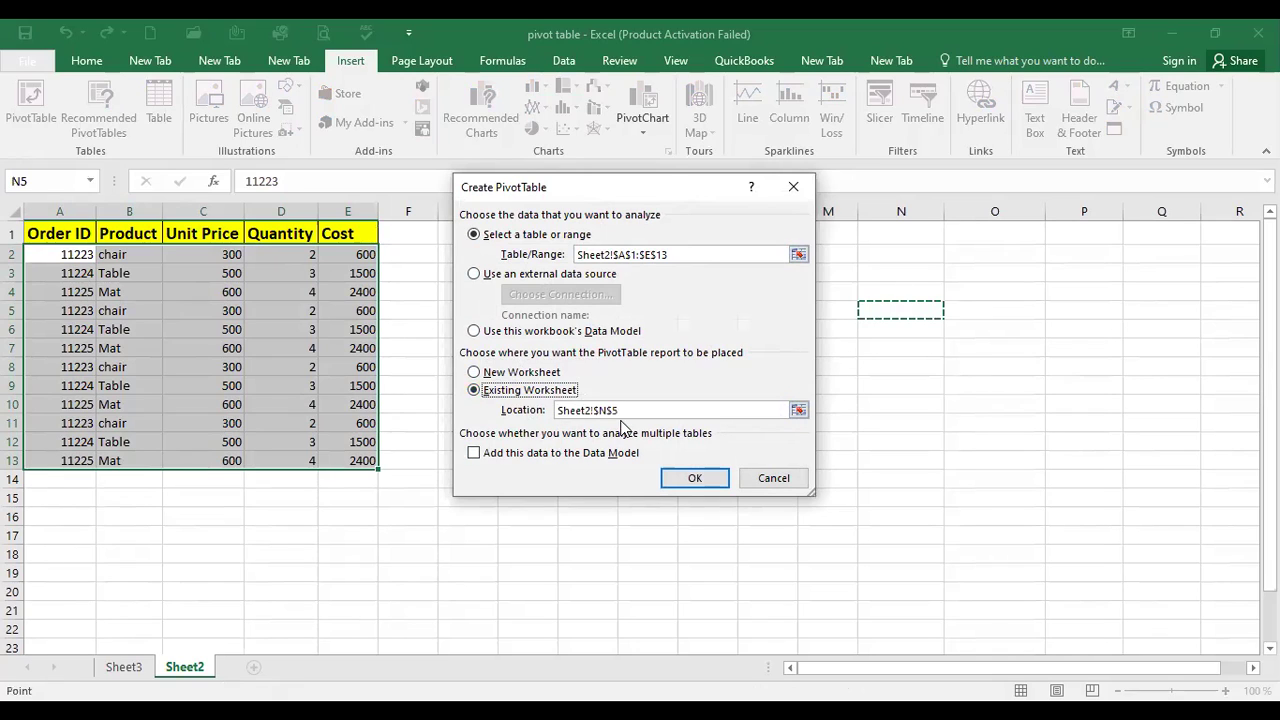
pyautogui.moveTo(641, 411); pyautogui.dragTo(557, 410)
pyautogui.press('BackSpace')
pyautogui.hotkey('ctrl', 'z')
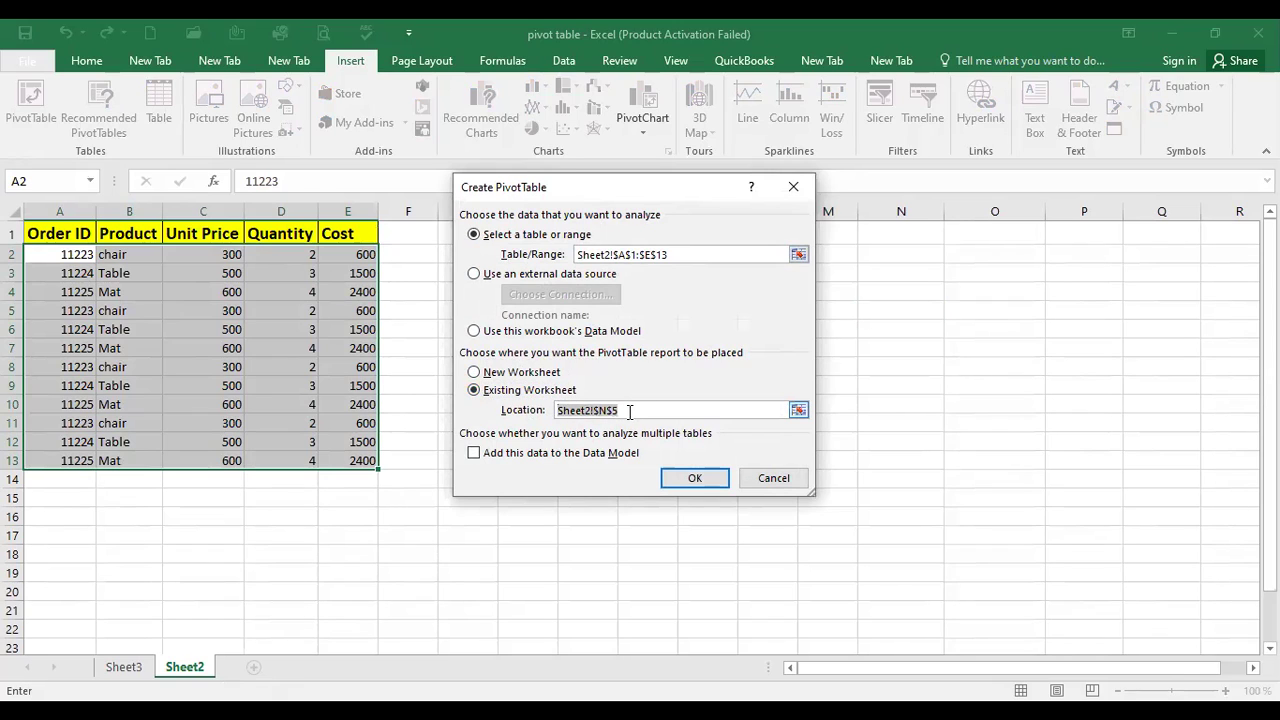
pyautogui.click(630, 411)
pyautogui.click(688, 481)
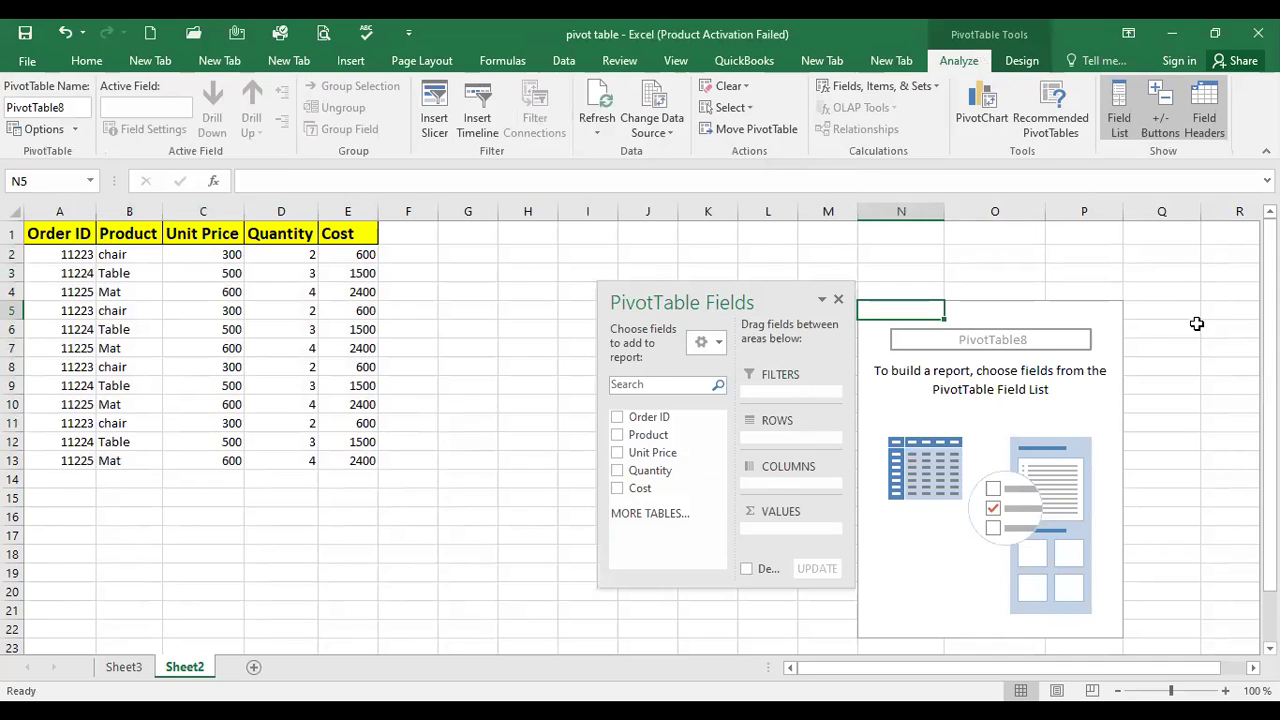
pyautogui.click(1168, 364)
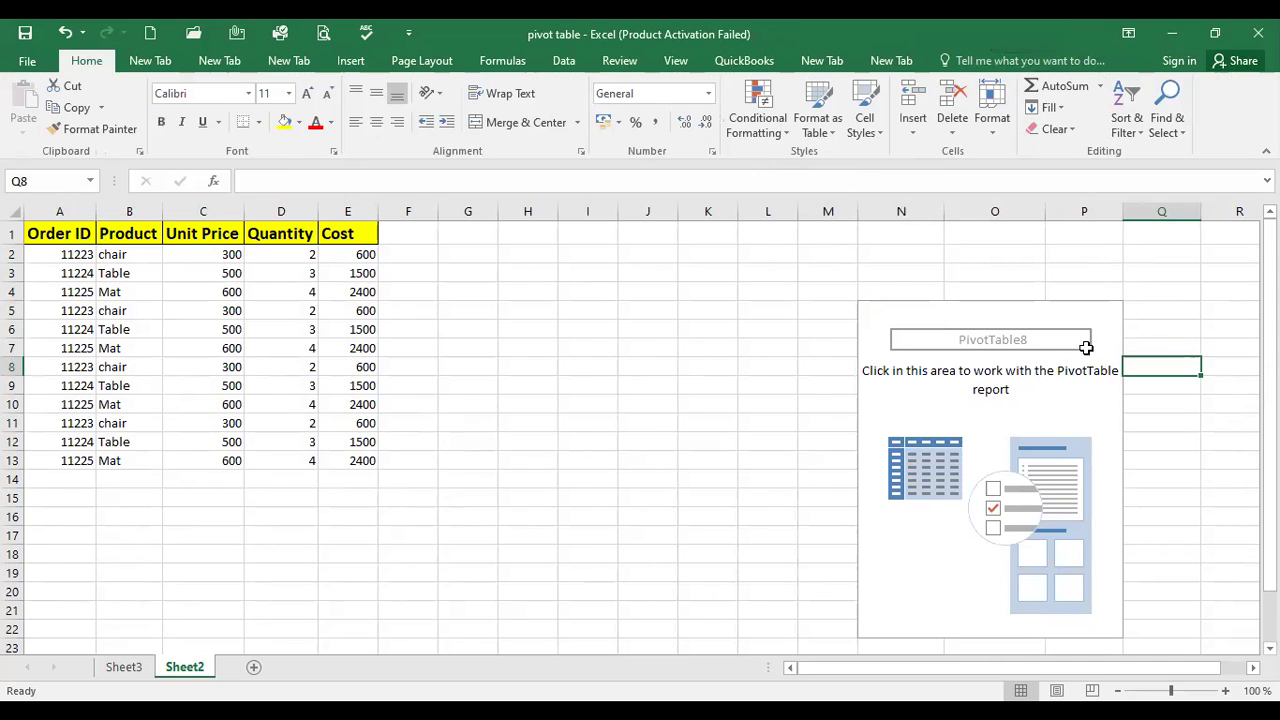
pyautogui.click(1132, 328)
pyautogui.moveTo(832, 296); pyautogui.dragTo(1110, 612)
pyautogui.click(1247, 408)
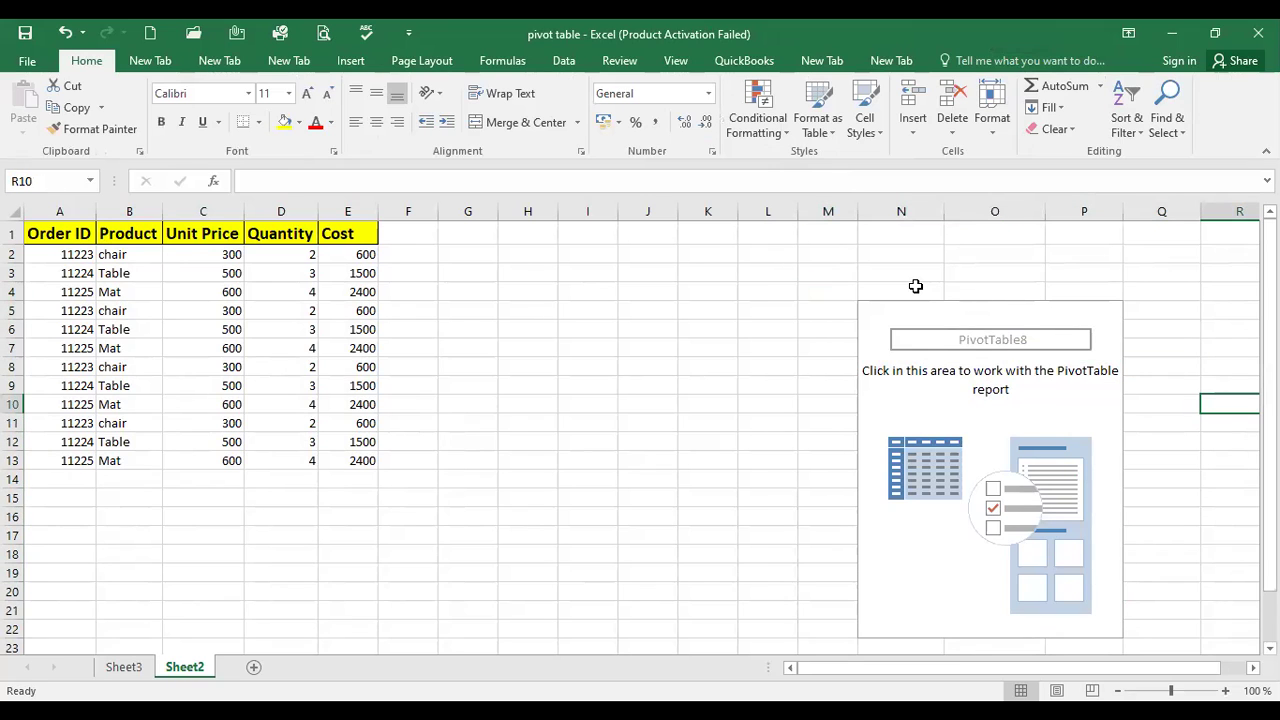
# Undo the new PivotTable and earlier changes, back to the previous PivotTable that contains only the Product field.
pyautogui.hotkey('ctrl', 'z')
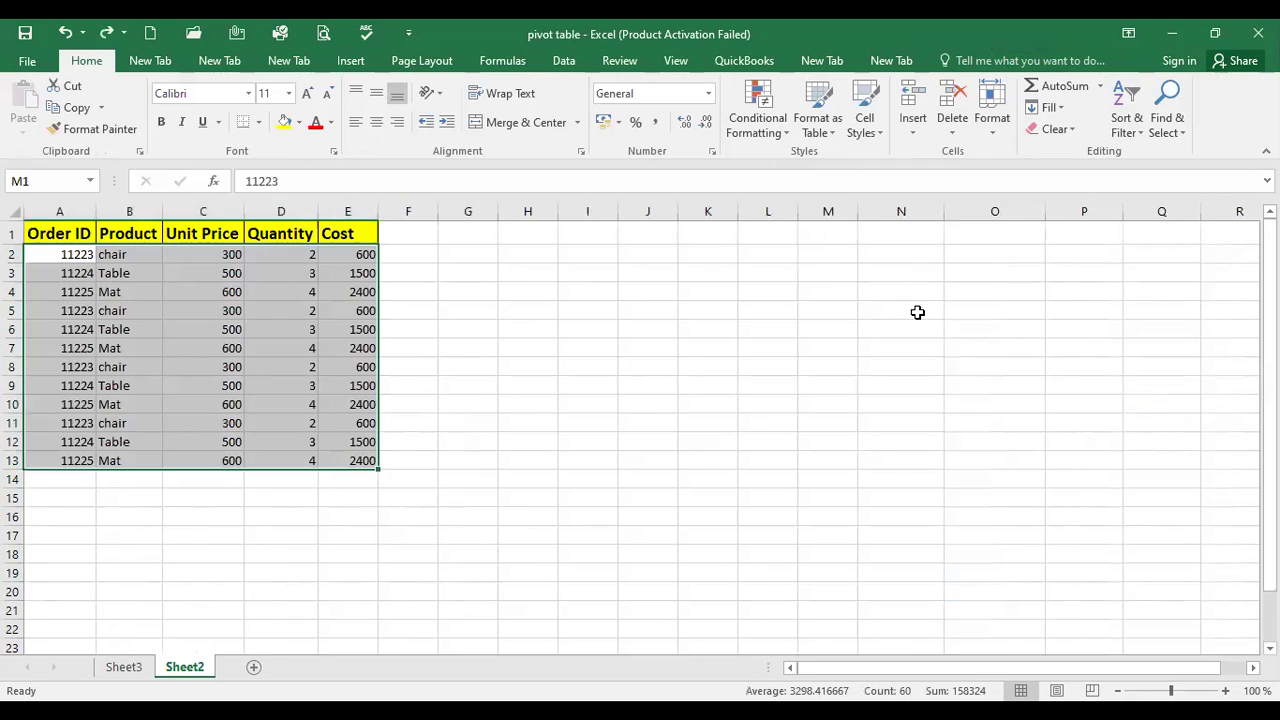
pyautogui.hotkey('ctrl', 'y')
pyautogui.click(707, 445)
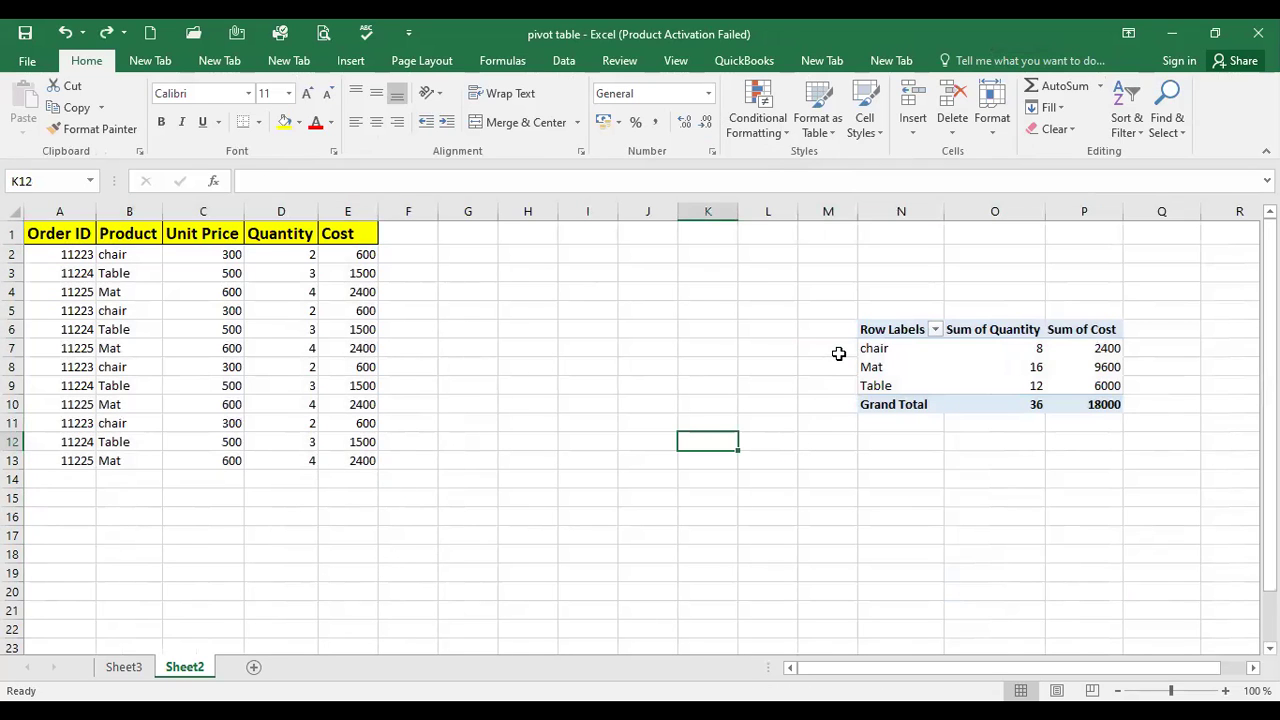
pyautogui.hotkey('ctrl', 'z')
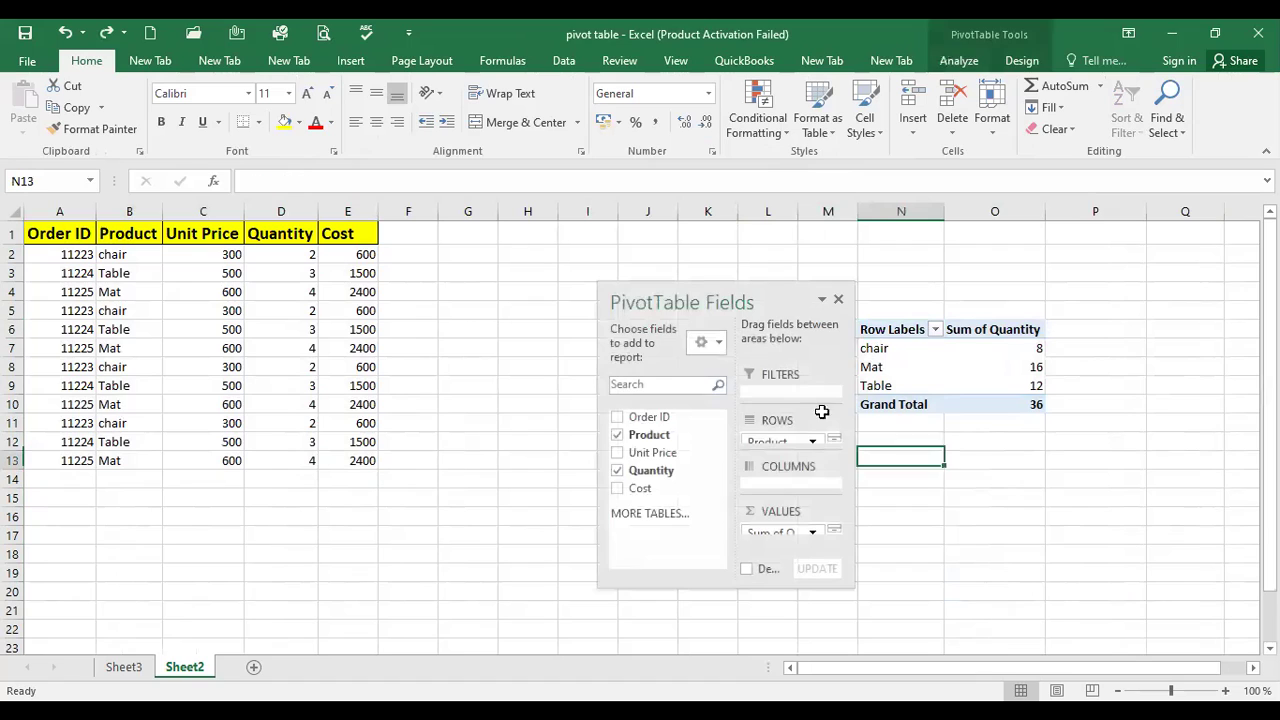
pyautogui.hotkey('ctrl', 'z')
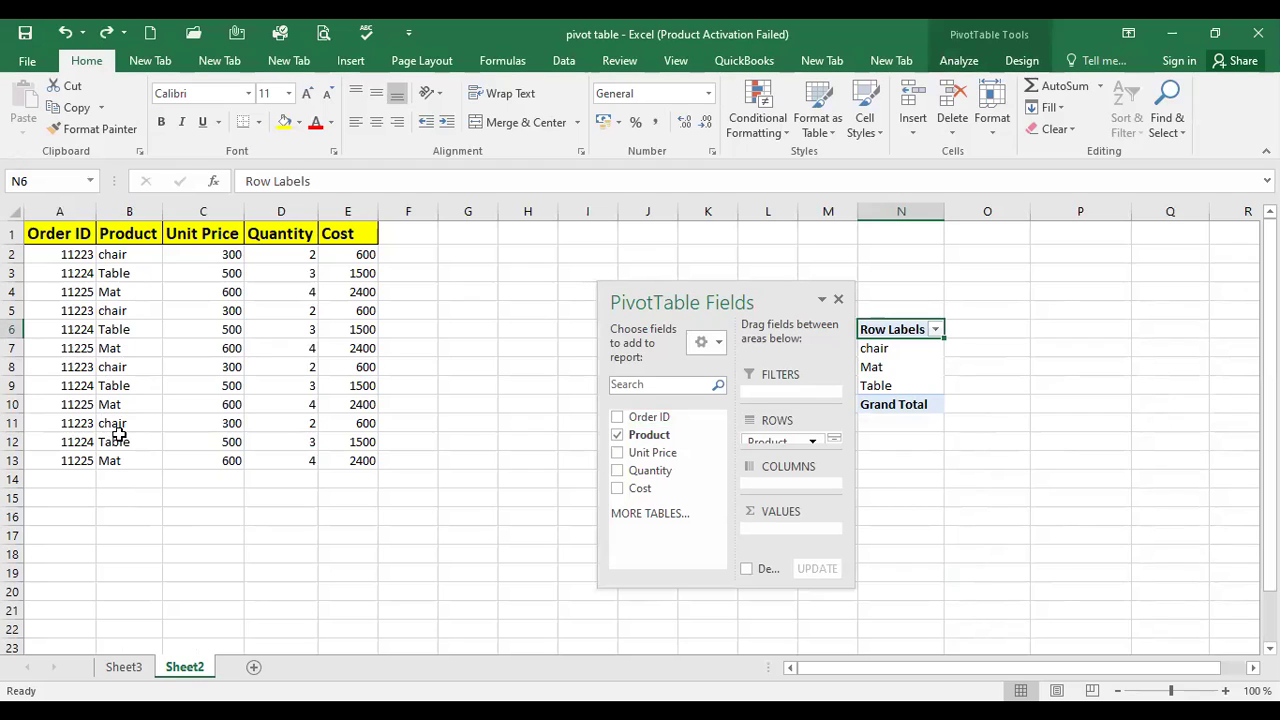
# Add the Quantity and Cost fields to the PivotTable's values and close the field list.
pyautogui.click(617, 470)
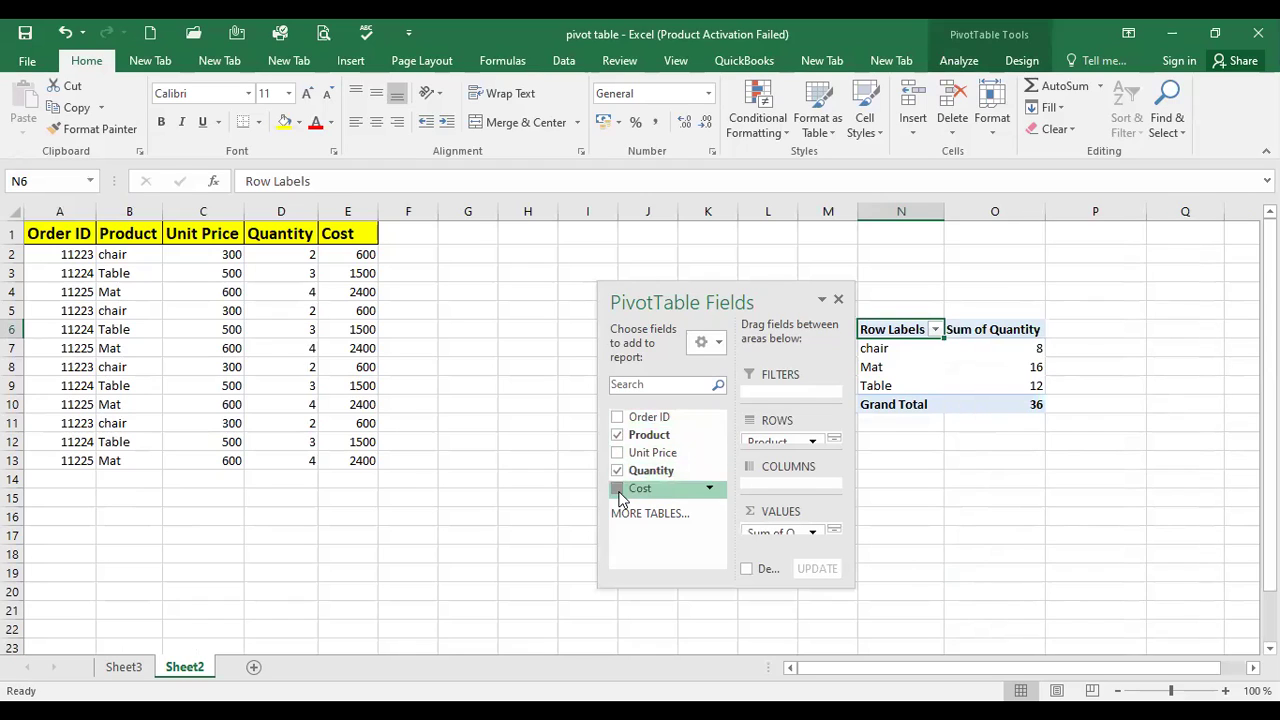
pyautogui.click(617, 489)
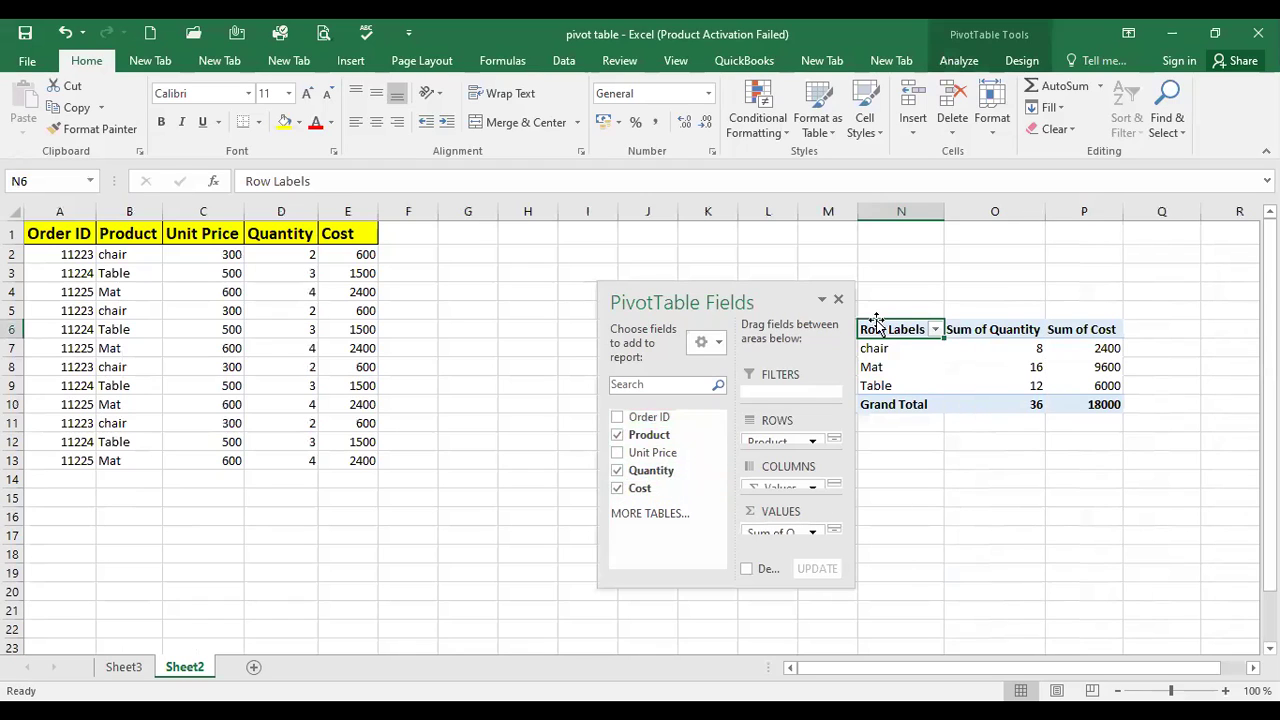
pyautogui.click(838, 299)
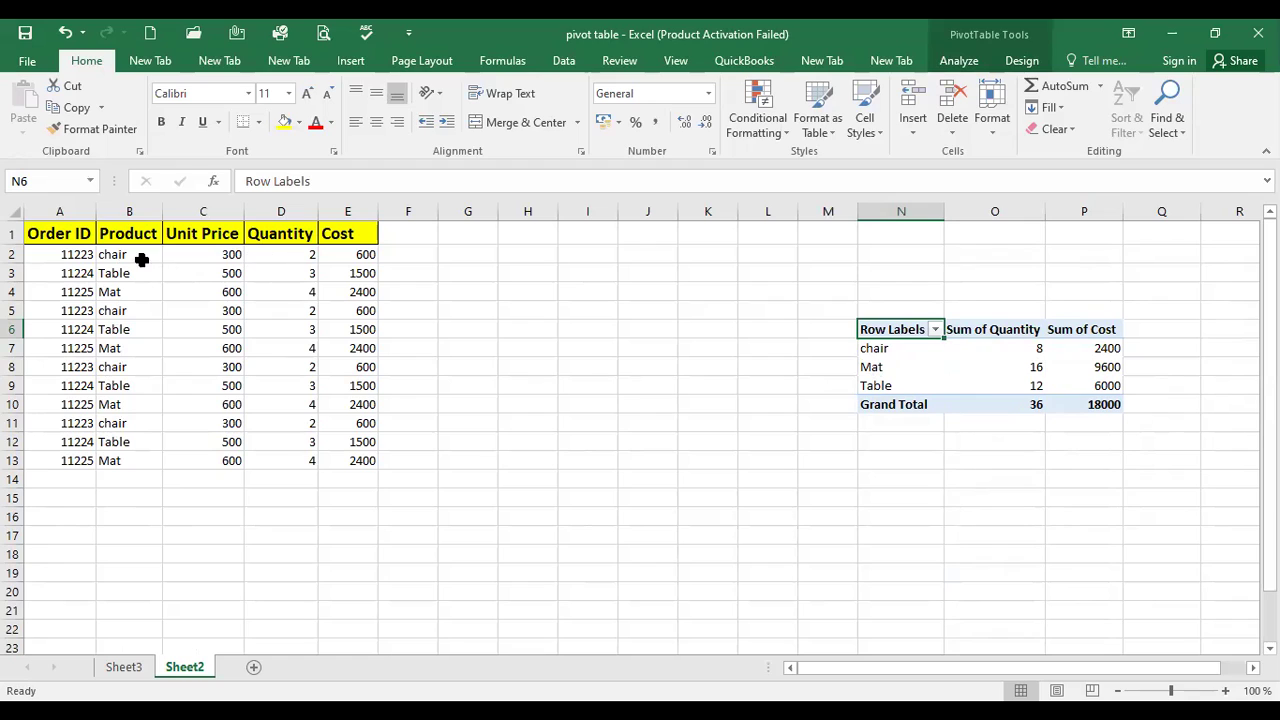
# Fill the chair cells B2, B8 and B11 in the Product column with light green.
pyautogui.click(126, 255)
pyautogui.moveTo(126, 255)
pyautogui.mouseDown()
pyautogui.moveTo(180, 251)
pyautogui.moveTo(134, 257)
pyautogui.mouseUp()
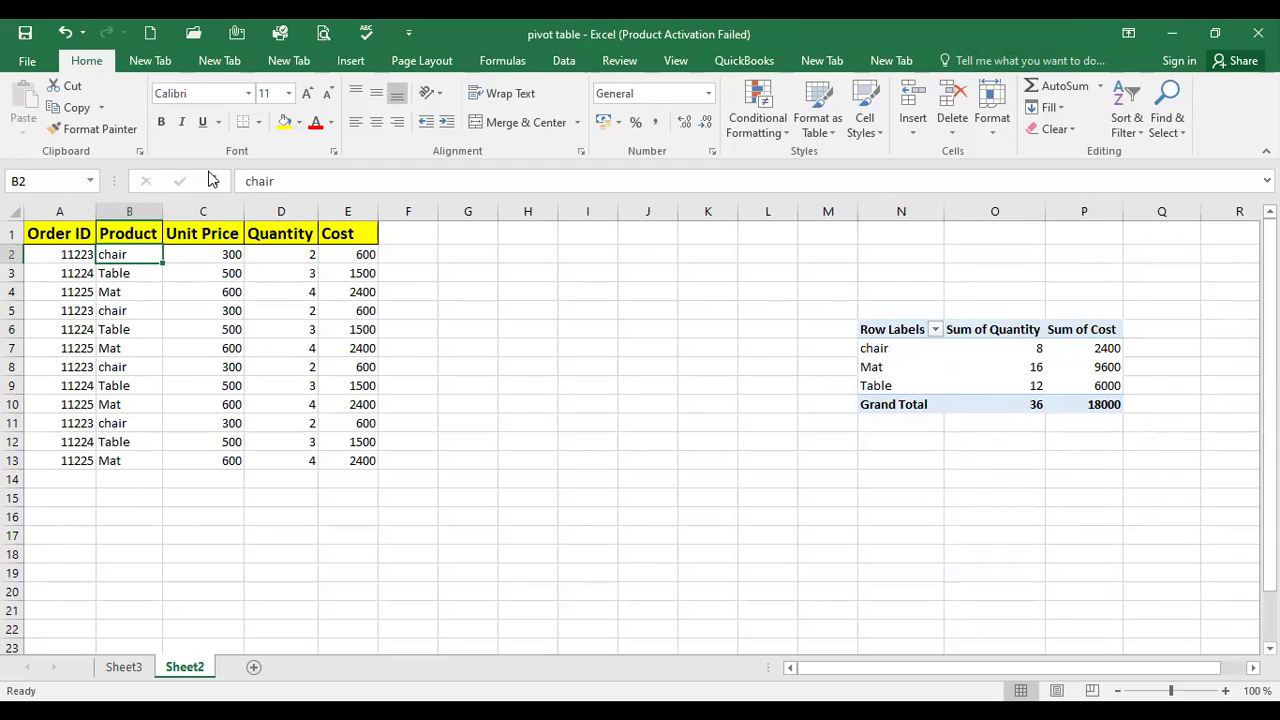
pyautogui.click(297, 121)
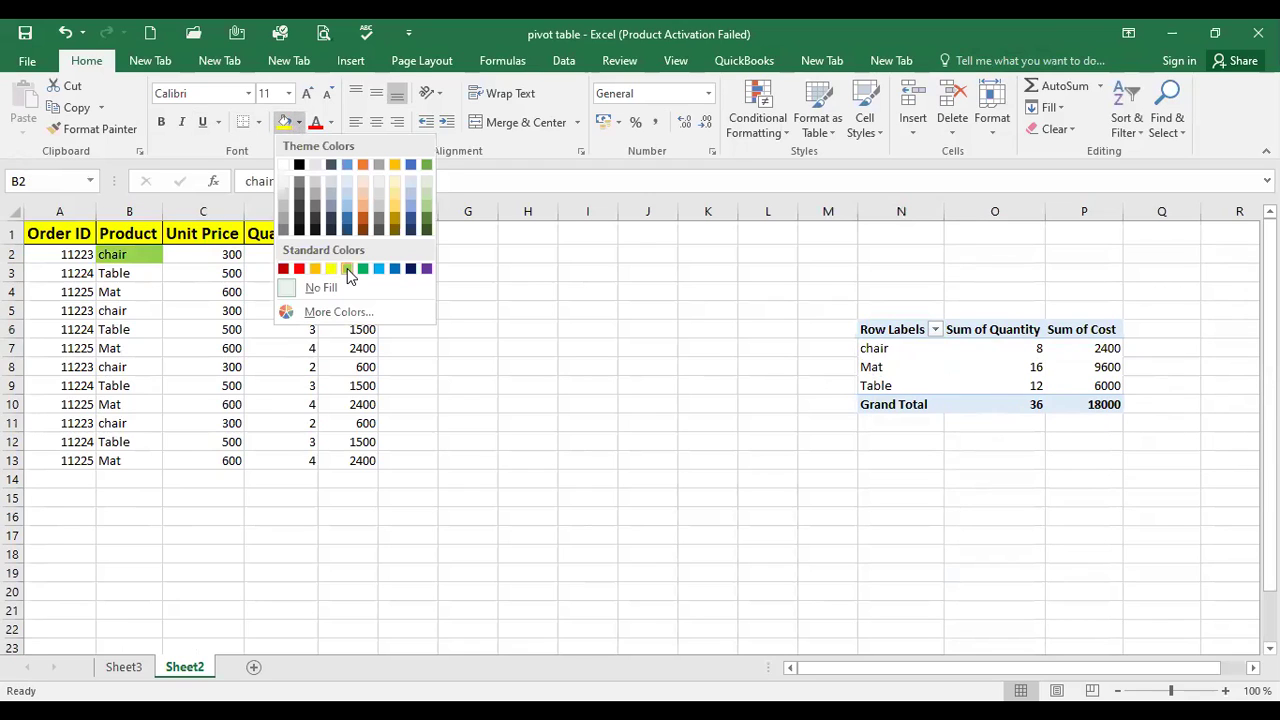
pyautogui.click(347, 268)
pyautogui.click(134, 273)
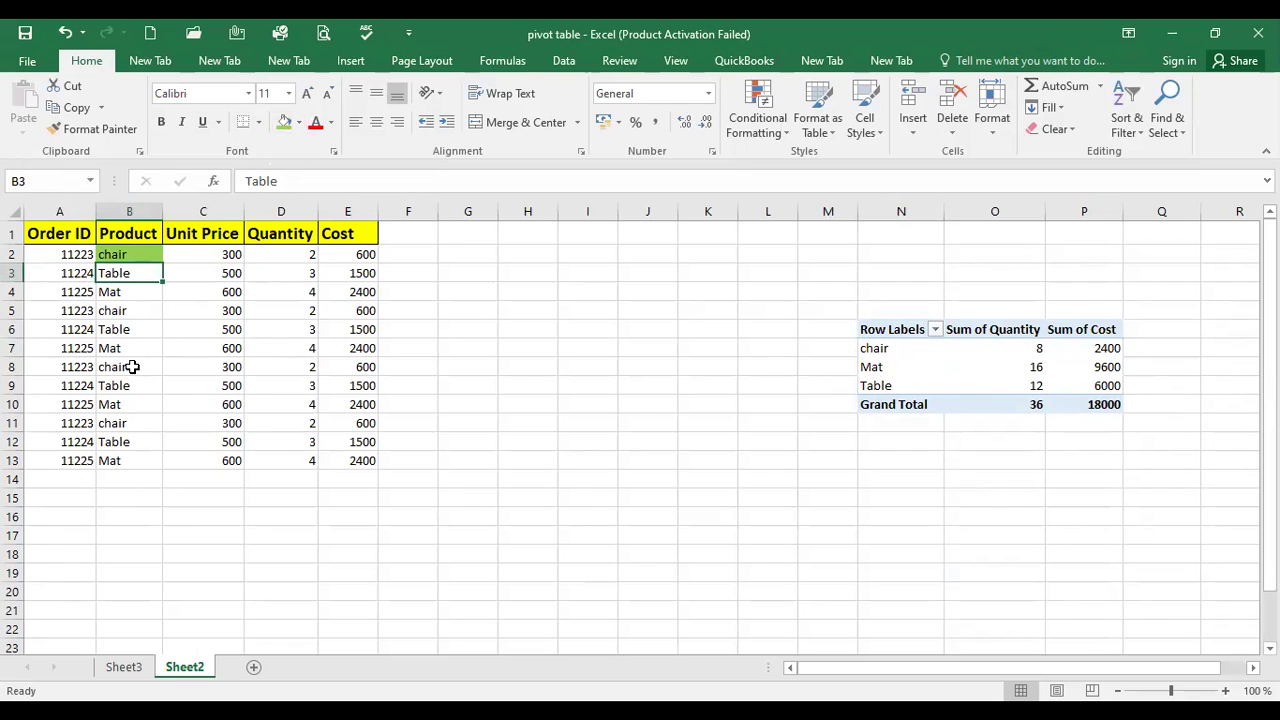
pyautogui.click(132, 367)
pyautogui.click(284, 121)
pyautogui.click(128, 423)
pyautogui.click(284, 122)
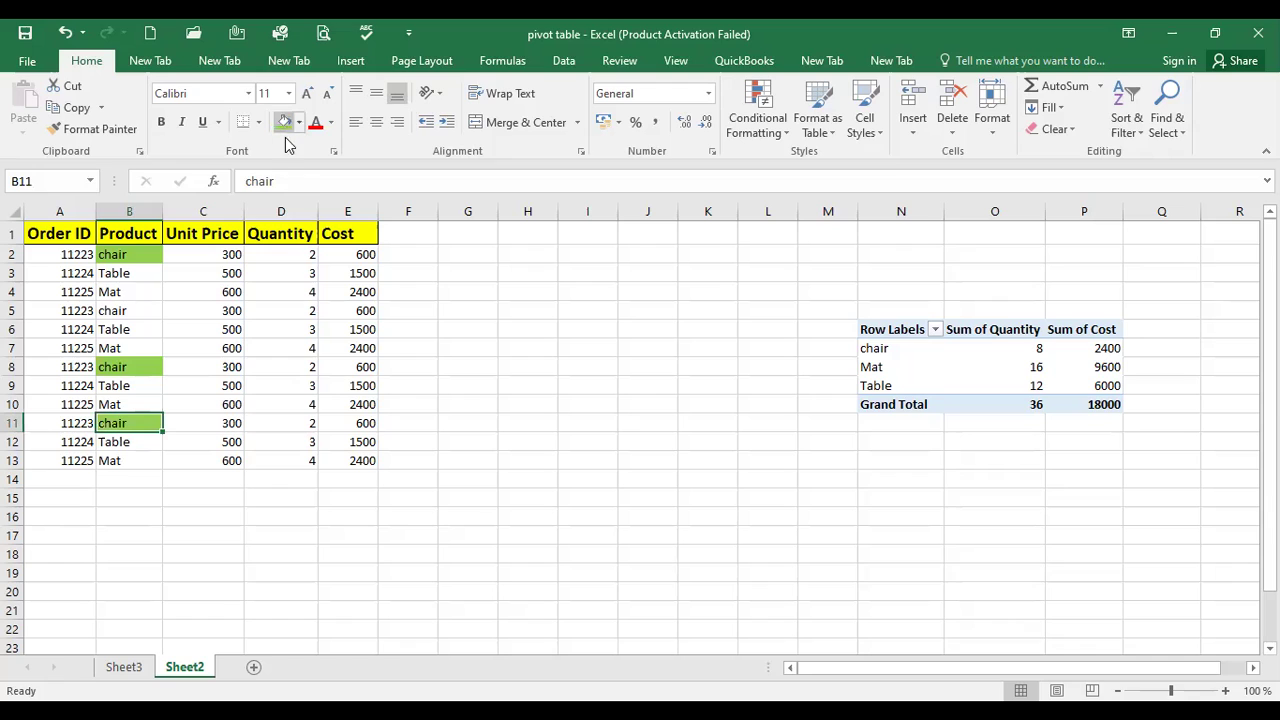
# Fill the matching chair quantities in D2, D8 and D11 with the same light green.
pyautogui.click(286, 254)
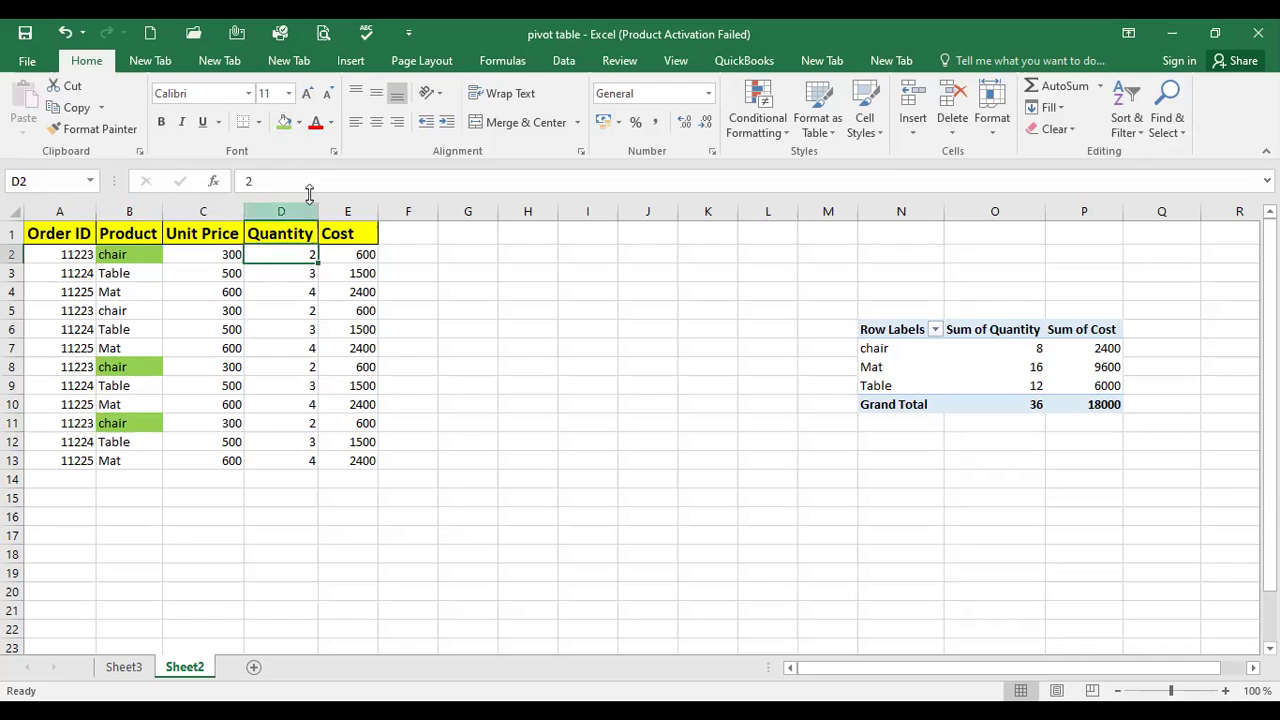
pyautogui.click(284, 122)
pyautogui.click(296, 367)
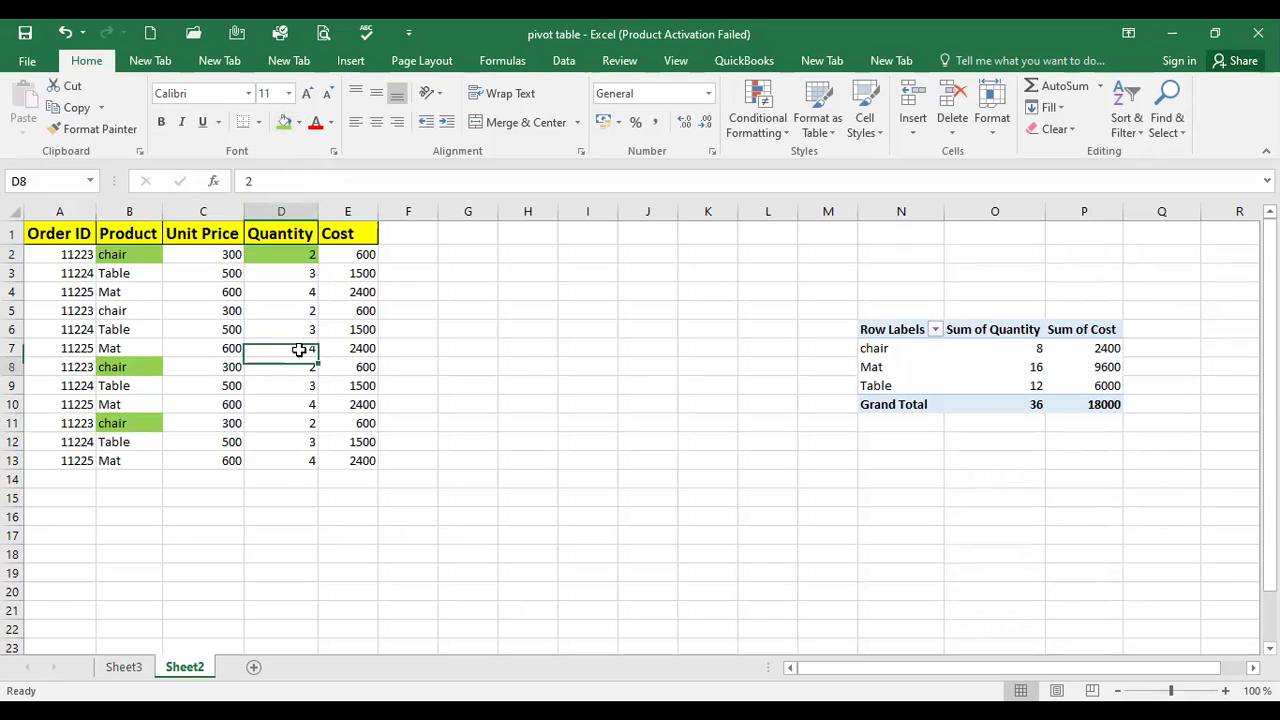
pyautogui.click(284, 122)
pyautogui.click(292, 422)
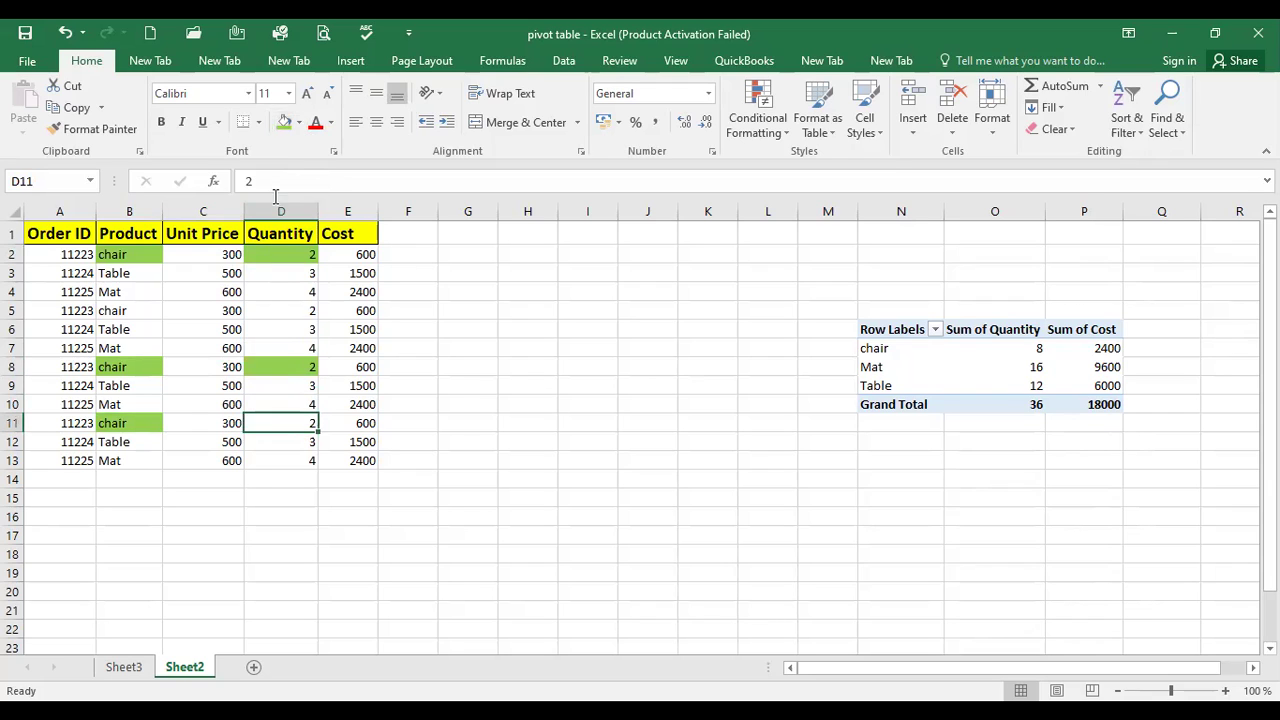
pyautogui.click(284, 122)
pyautogui.click(702, 496)
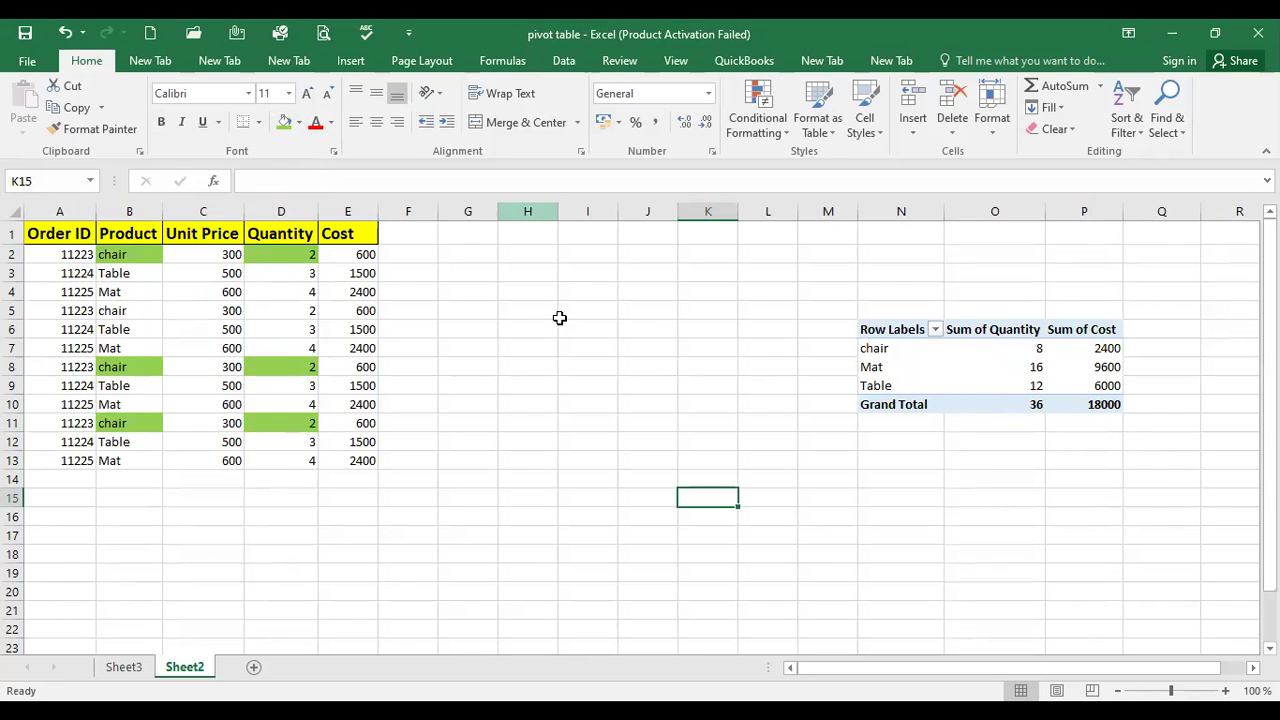
# Set the chair quantity in cell D11 to 4.
pyautogui.click(286, 428)
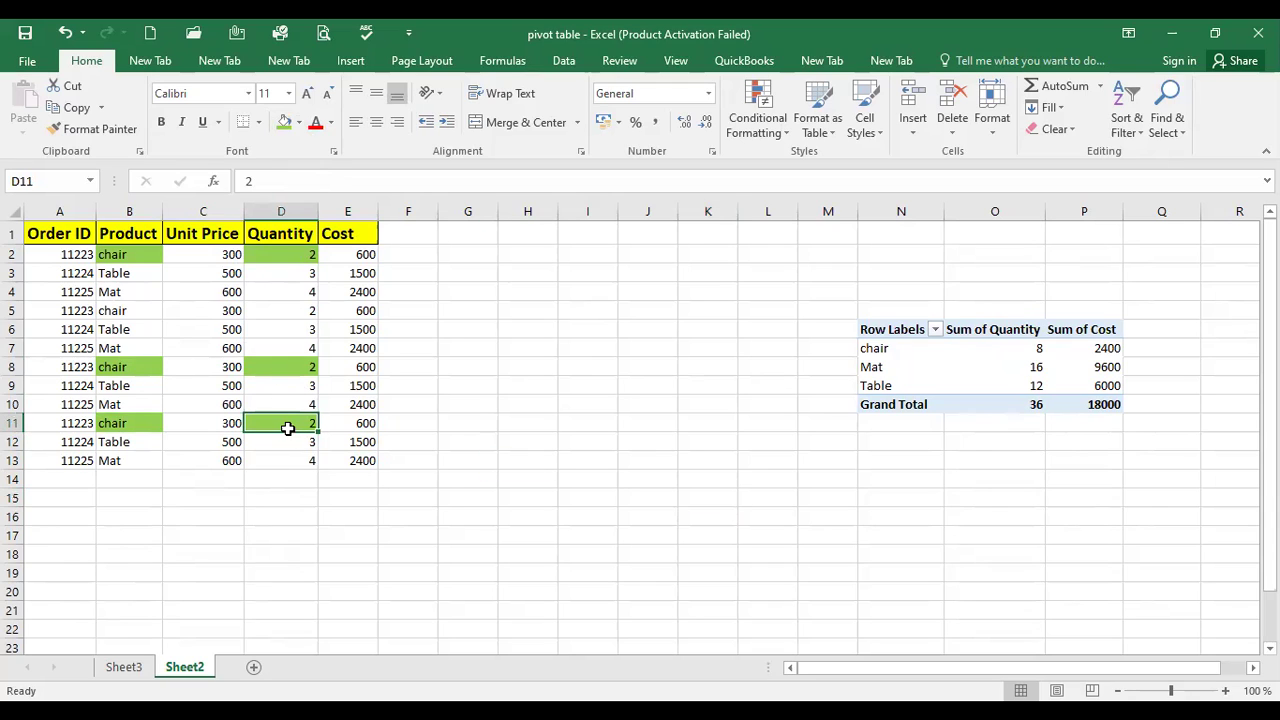
pyautogui.press('BackSpace')
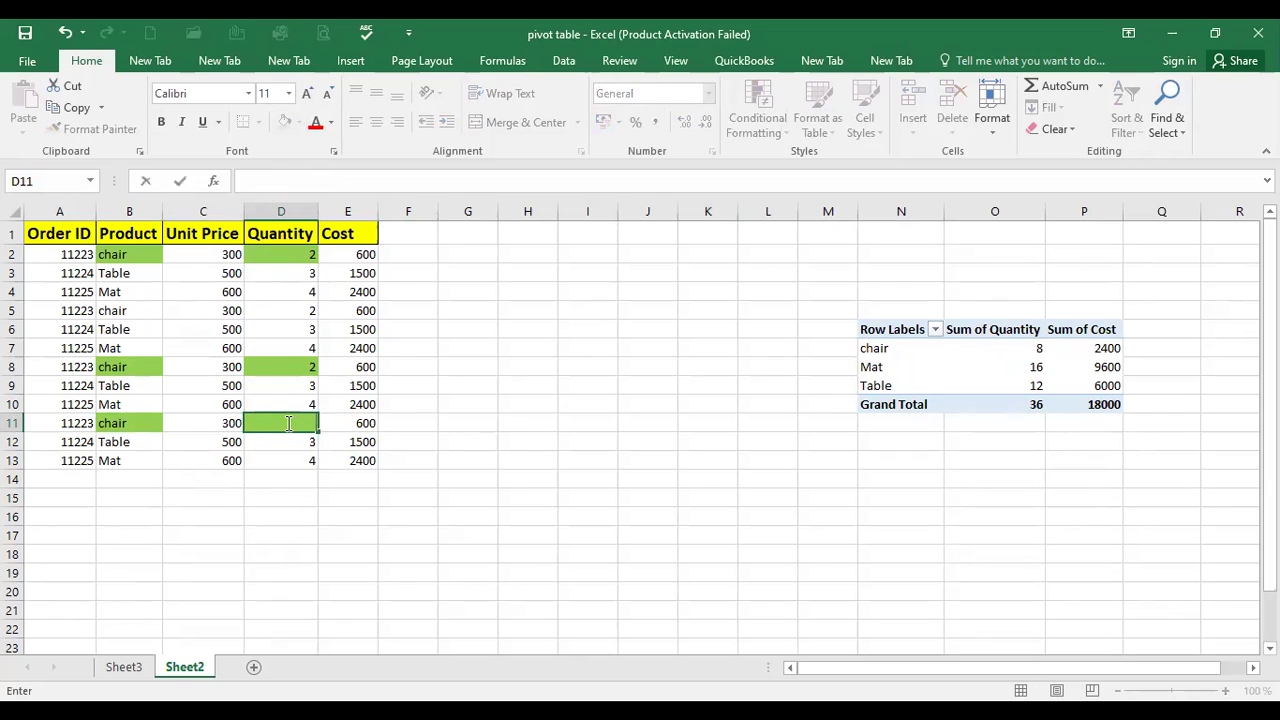
pyautogui.write('4')
pyautogui.press('Return')
pyautogui.click(634, 313)
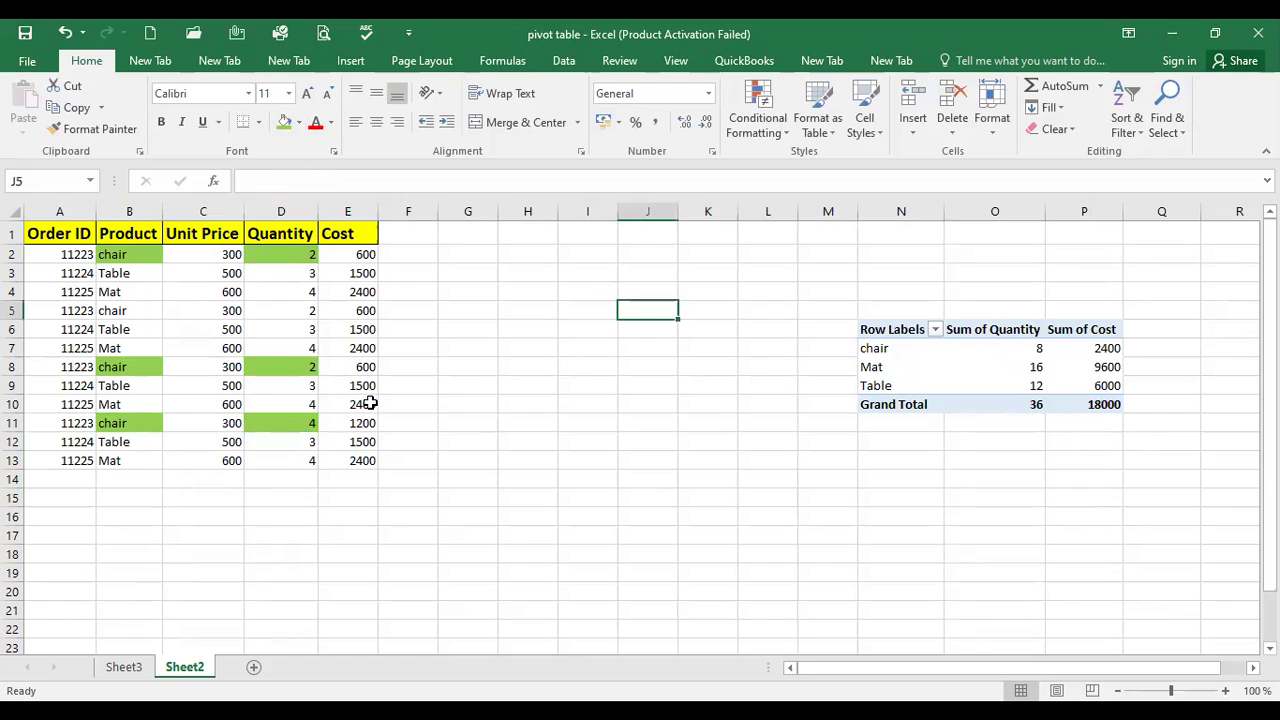
# Compare the source quantity in D11 with the chair row's quantity and cost sums in the PivotTable.
pyautogui.click(299, 424)
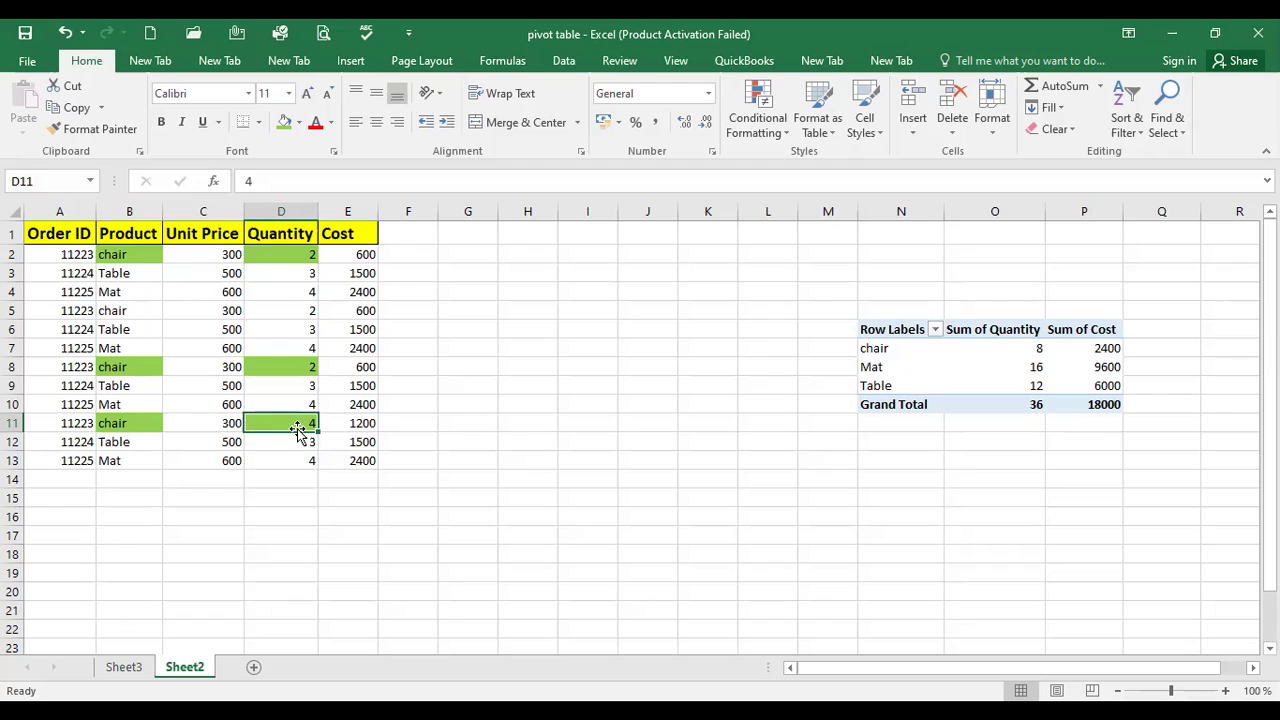
pyautogui.click(1036, 349)
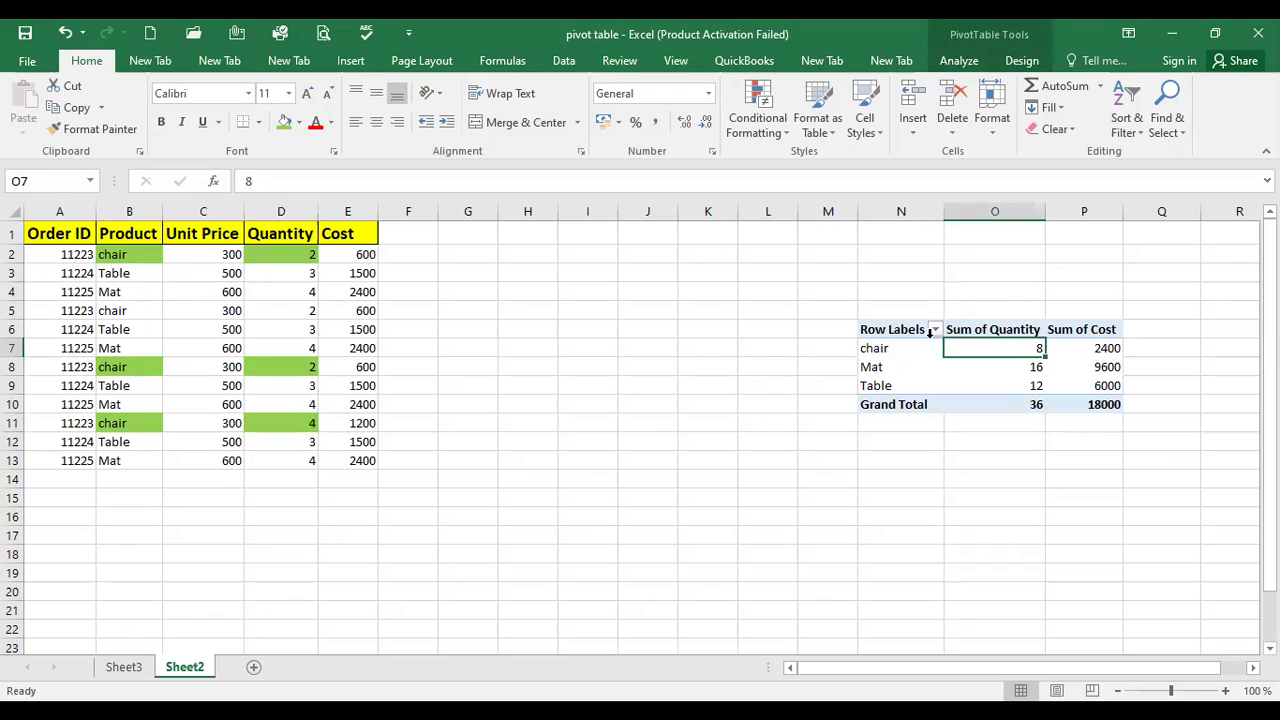
pyautogui.click(1104, 347)
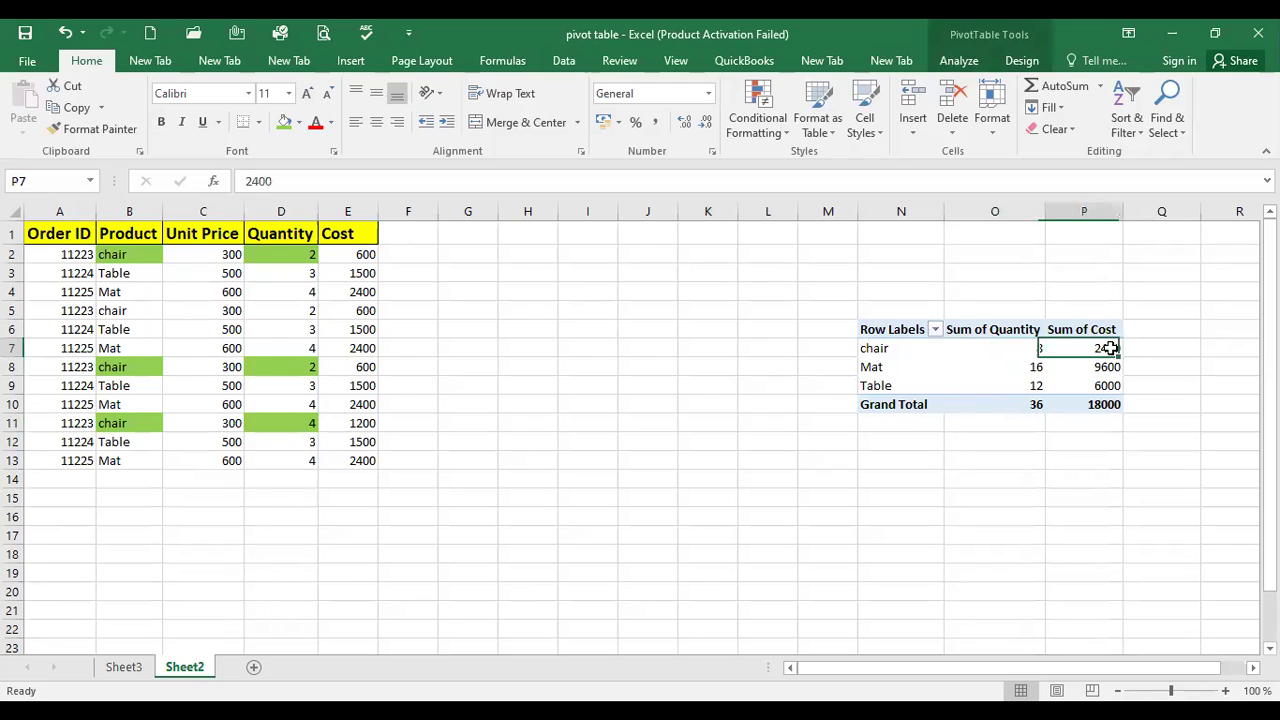
pyautogui.click(1153, 344)
pyautogui.moveTo(707, 422); pyautogui.dragTo(1160, 535)
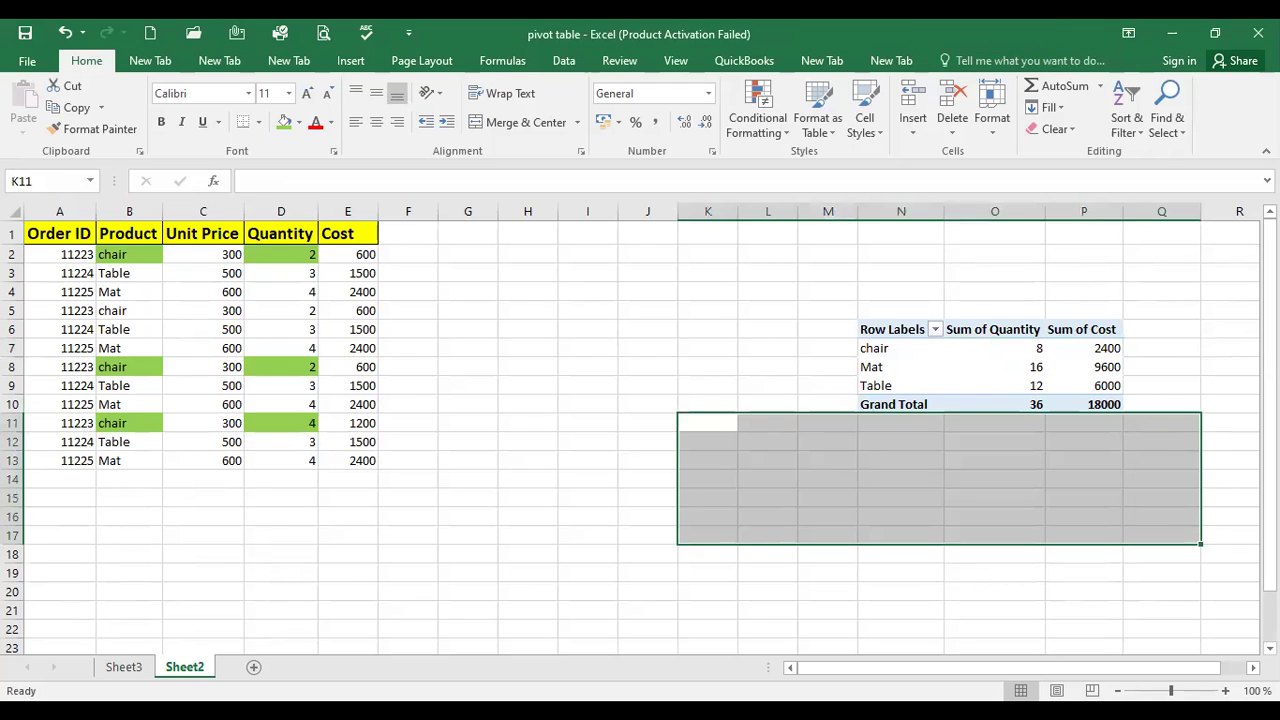
pyautogui.click(659, 549)
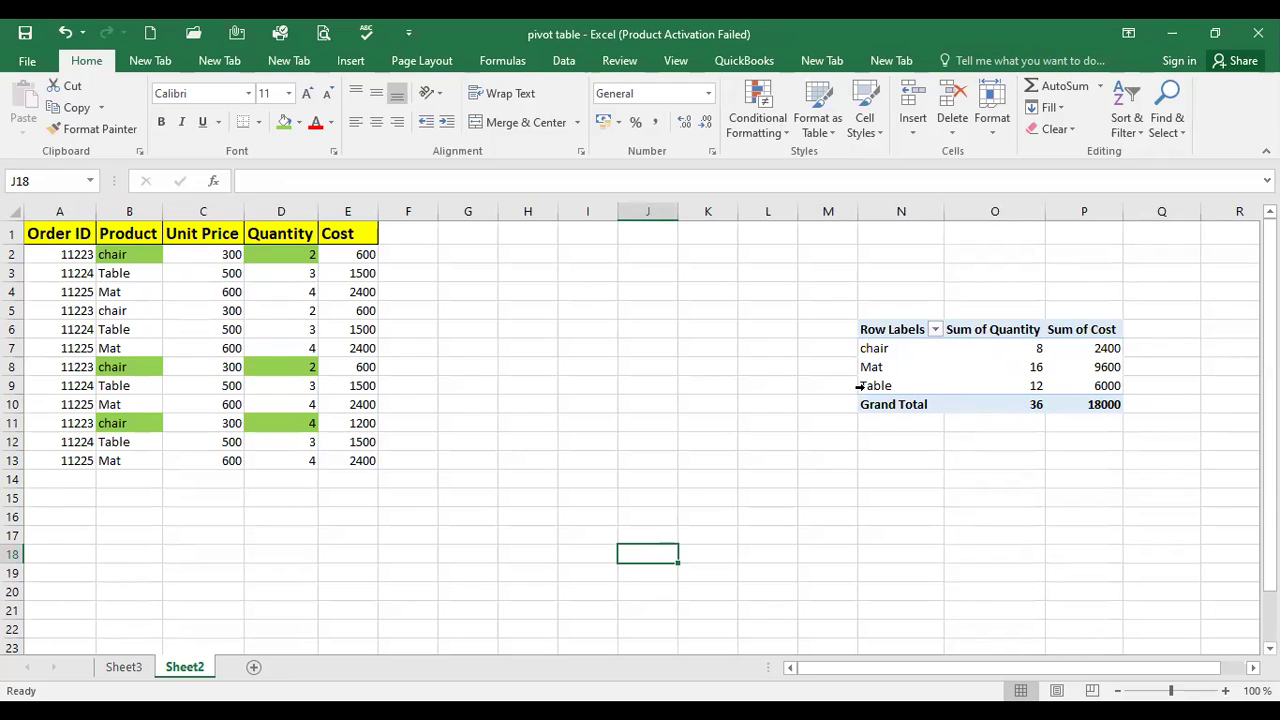
pyautogui.click(788, 550)
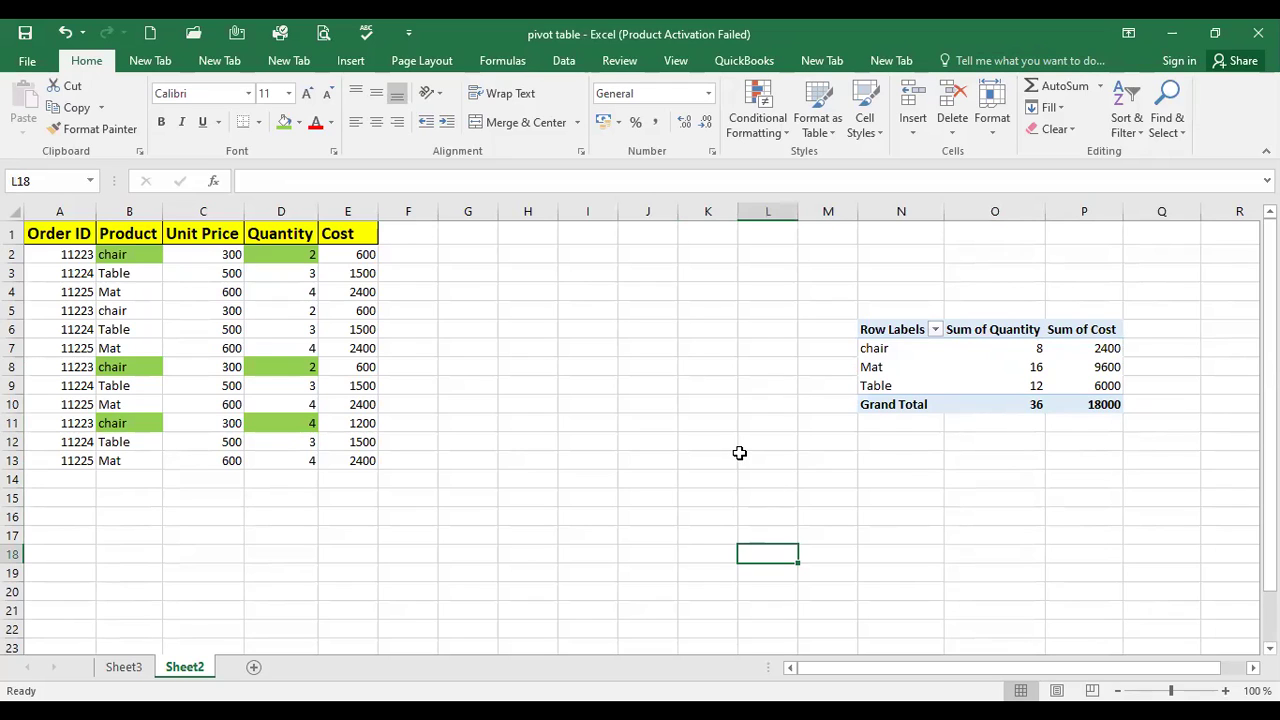
pyautogui.click(910, 555)
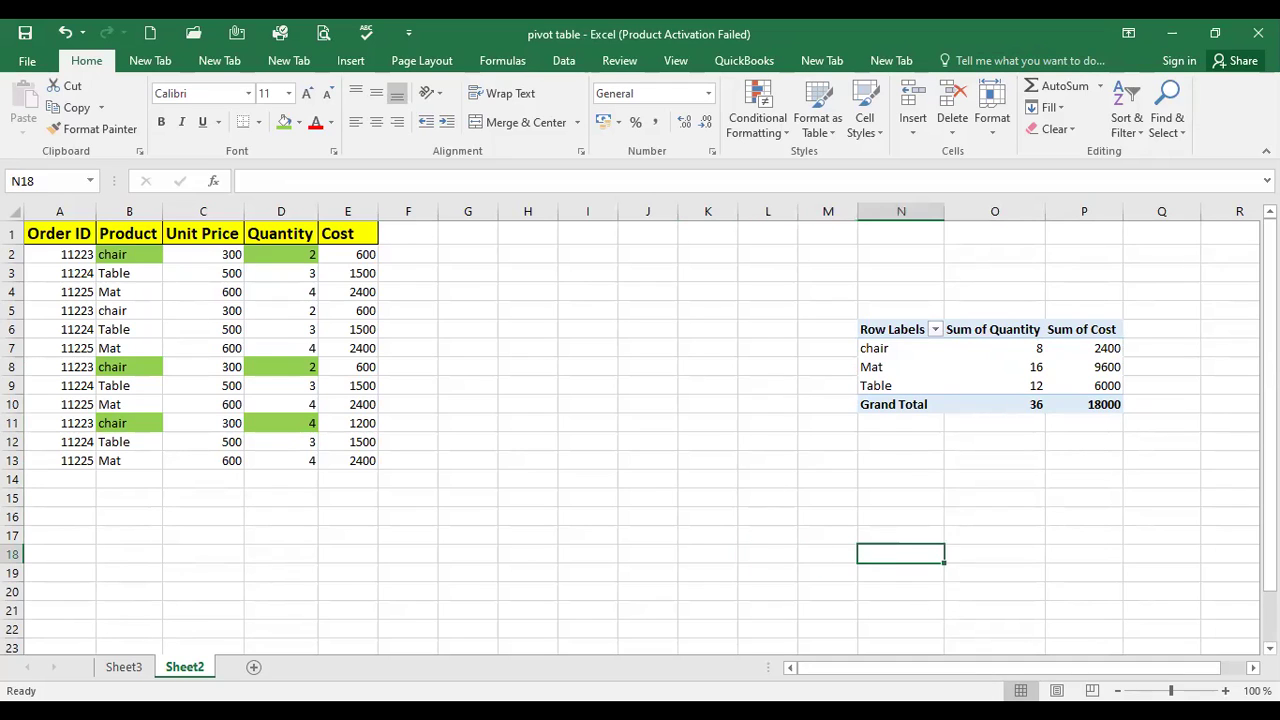
# Switch to Sheet3 and review its PivotTable of order ID, unit price, quantity and cost sums per product.
pyautogui.click(792, 518)
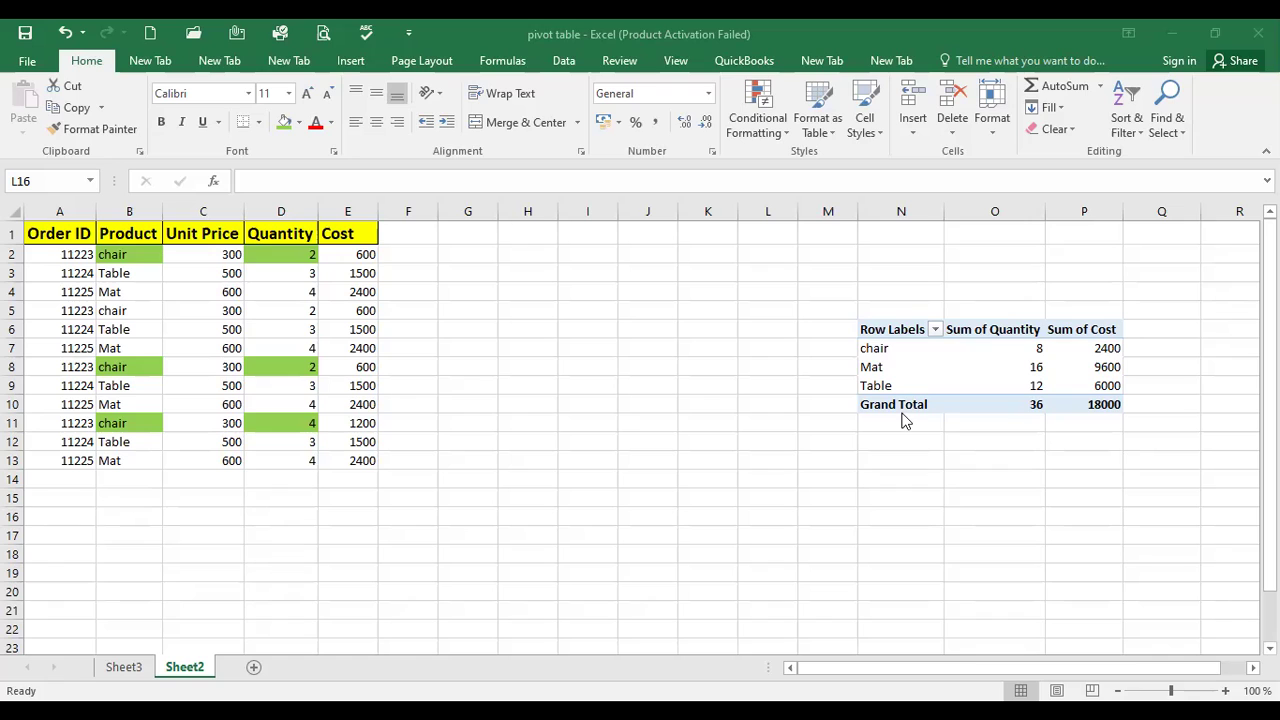
pyautogui.hotkey('alt', 'Tab')
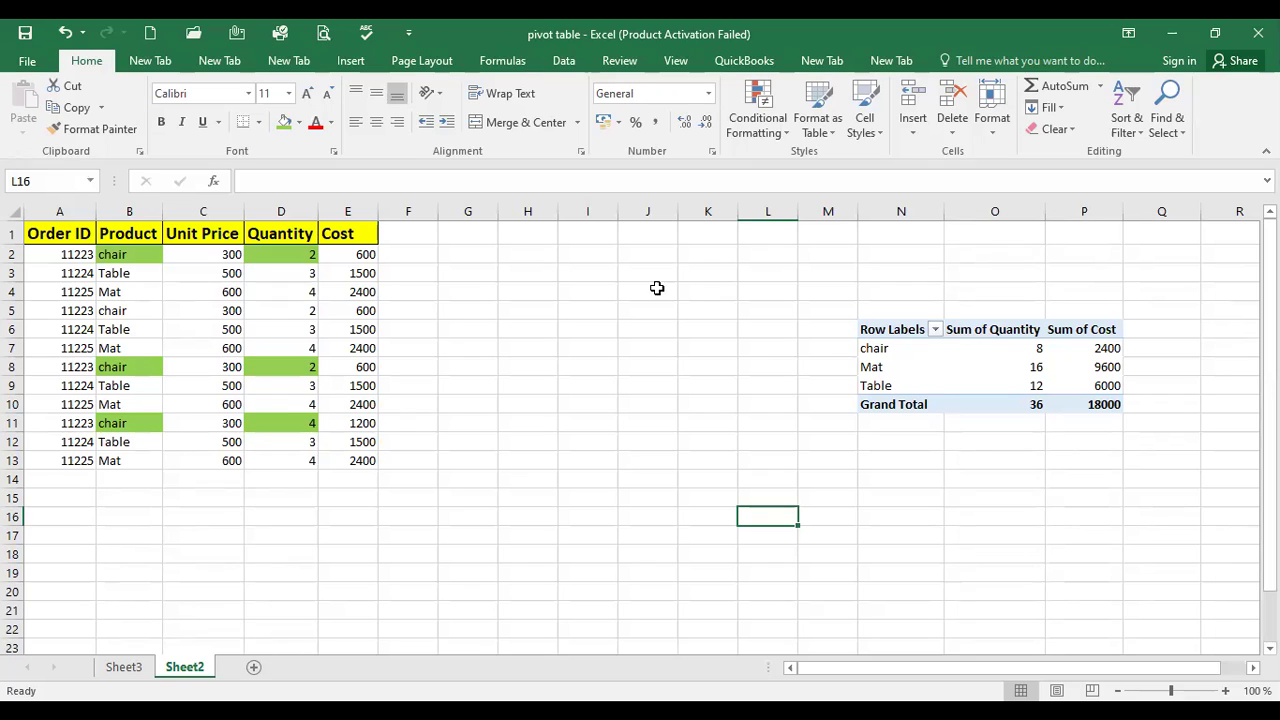
pyautogui.click(125, 667)
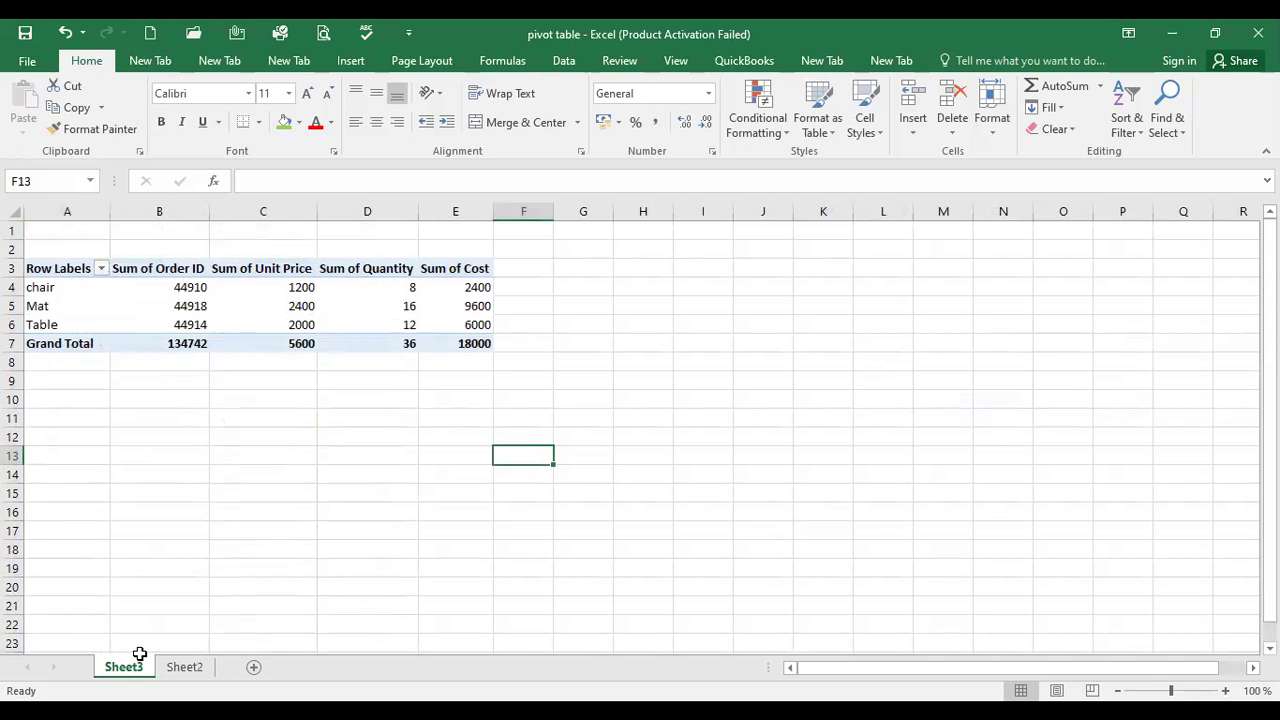
pyautogui.click(724, 420)
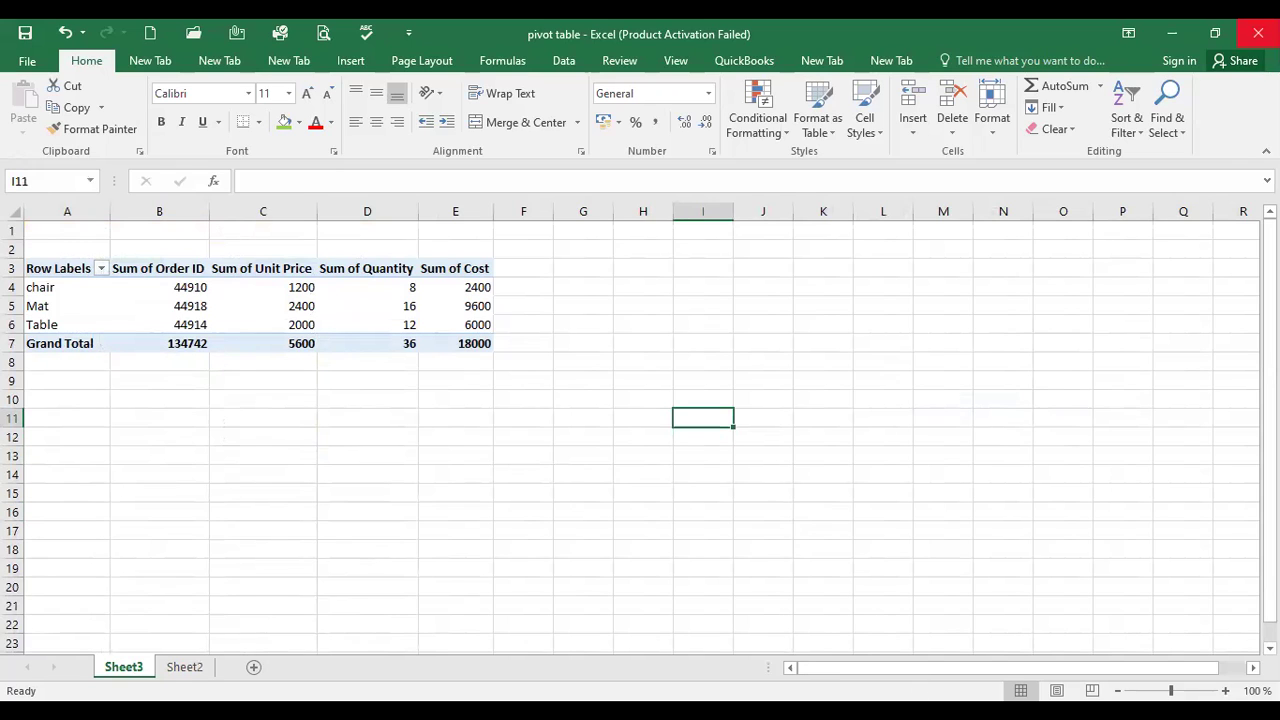
# Close the pivot table workbook without saving its changes, and go to the first slide of the MS Office demo presentation in PowerPoint.
pyautogui.click(1258, 33)
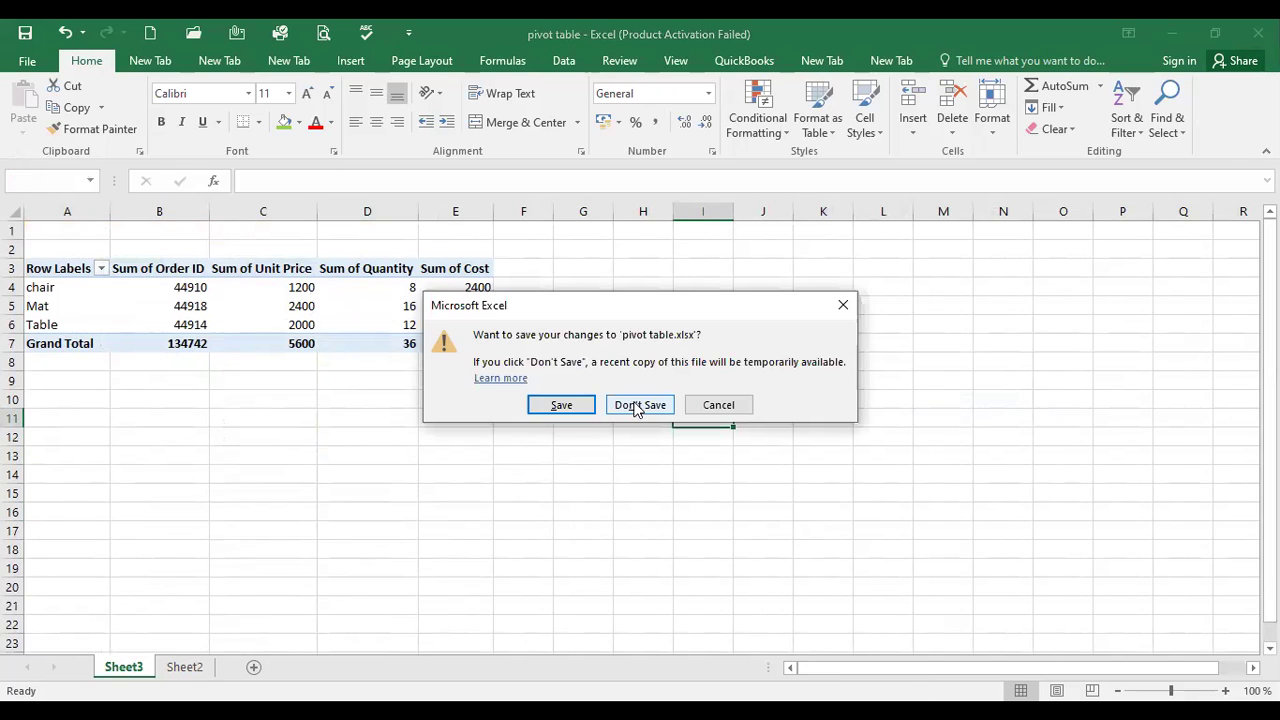
pyautogui.click(636, 406)
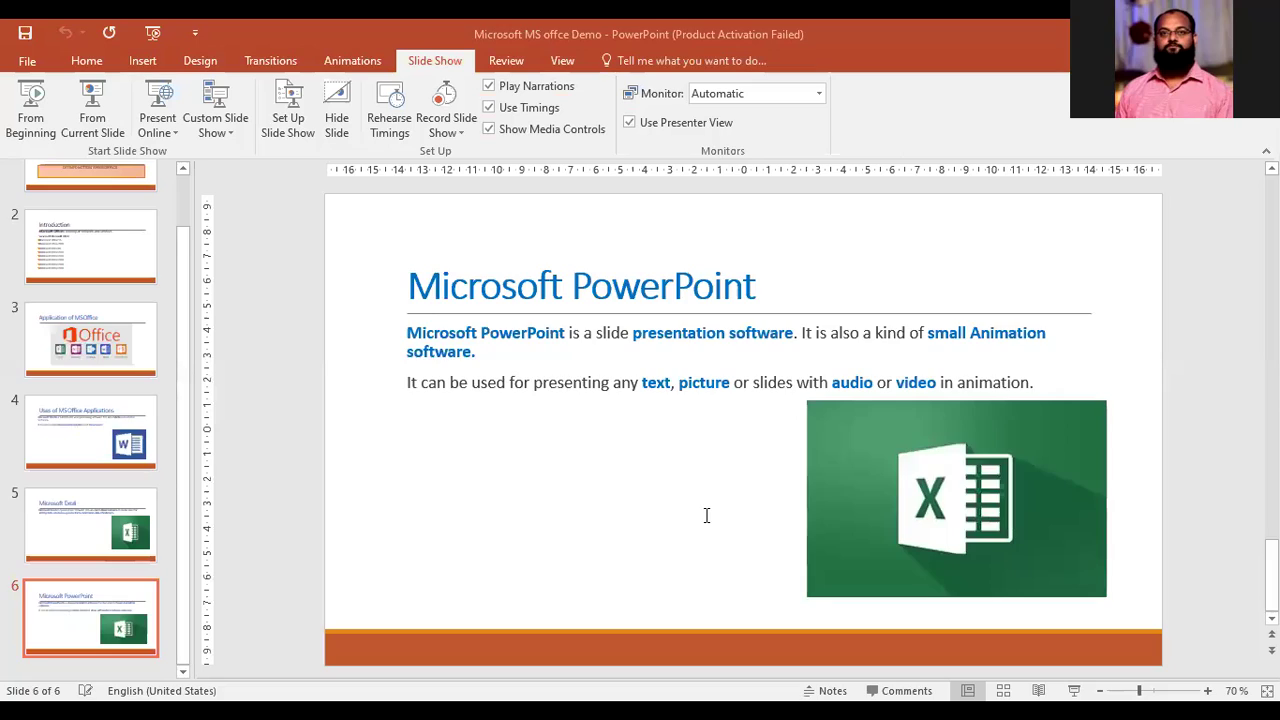
pyautogui.press('Home')
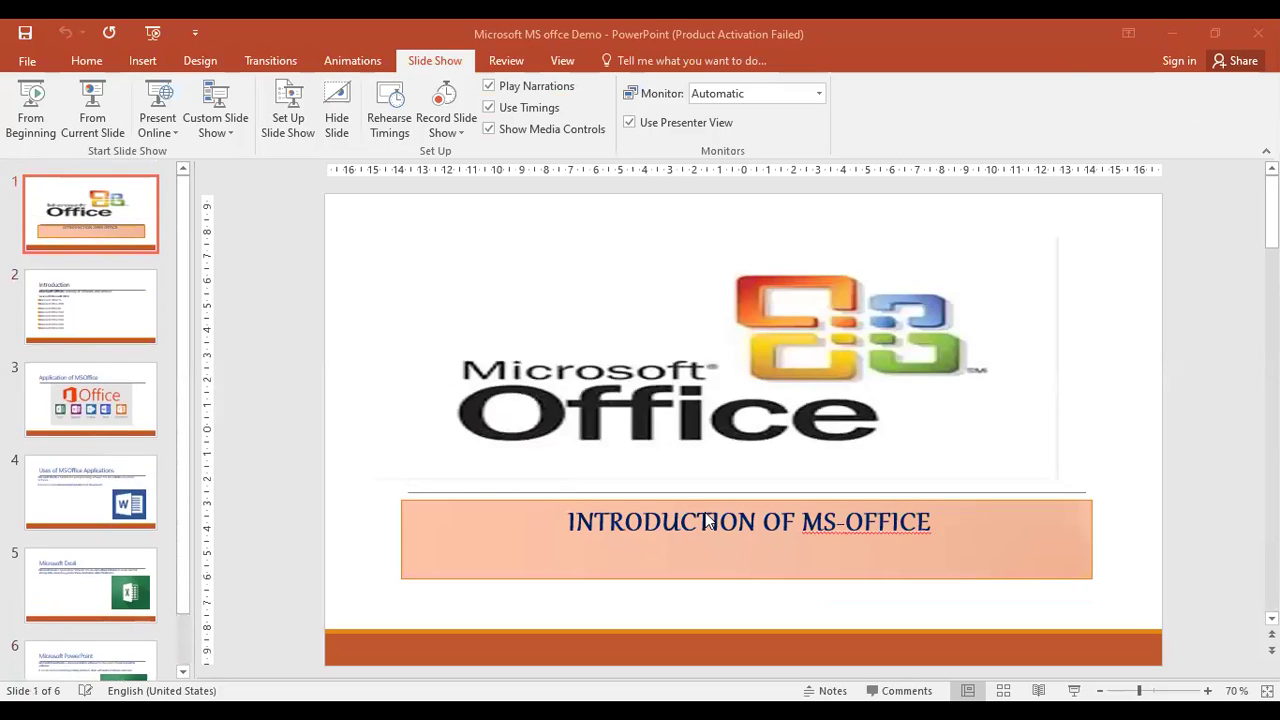